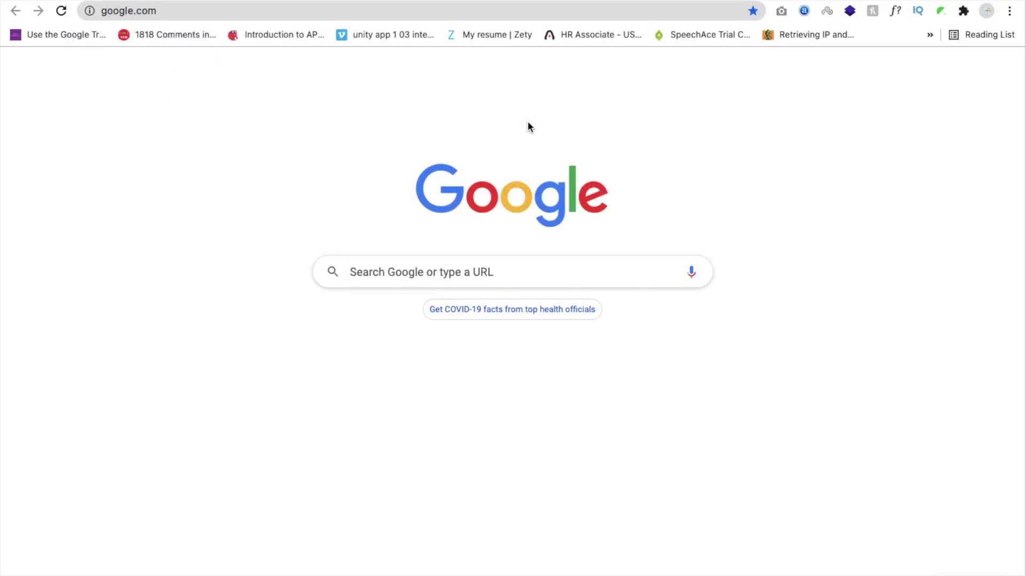
Search Google for gdevelop and open the official gdevelop-app.com website from the results
key("super+shift+b")
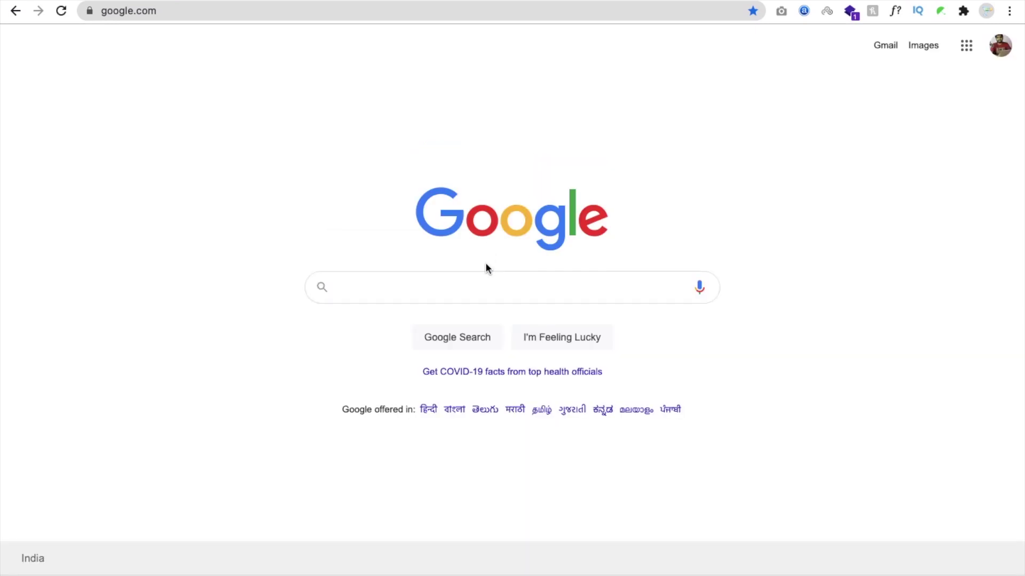
type("Gdeve")
key("Down")
key("Return")
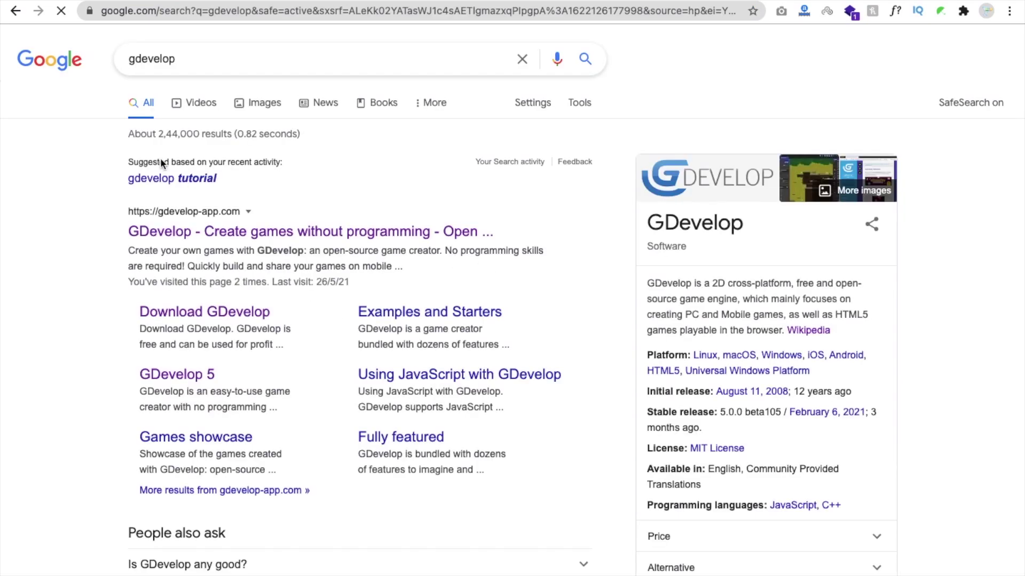
scroll(104, 195, "down", 2)
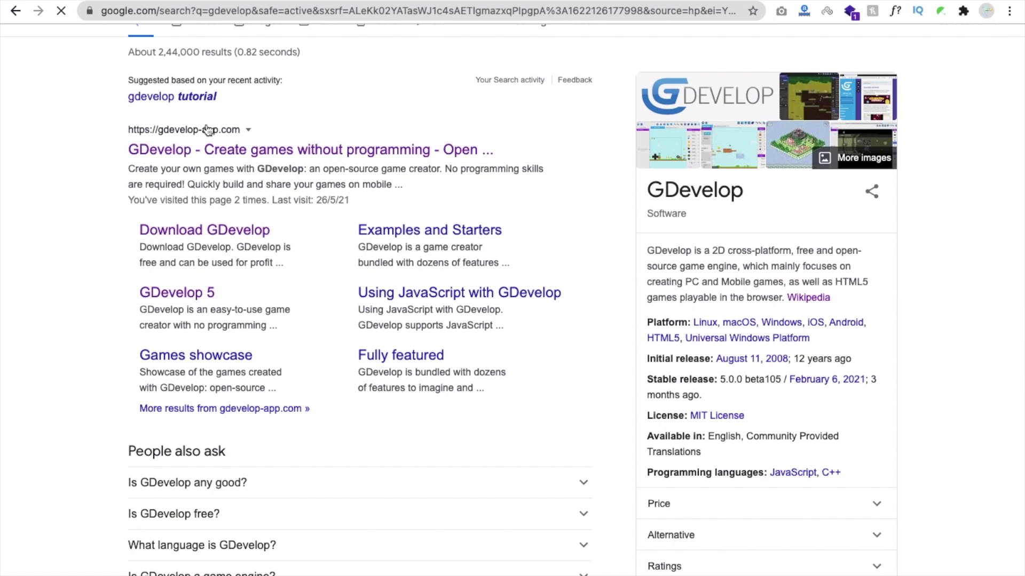
left_click(322, 155)
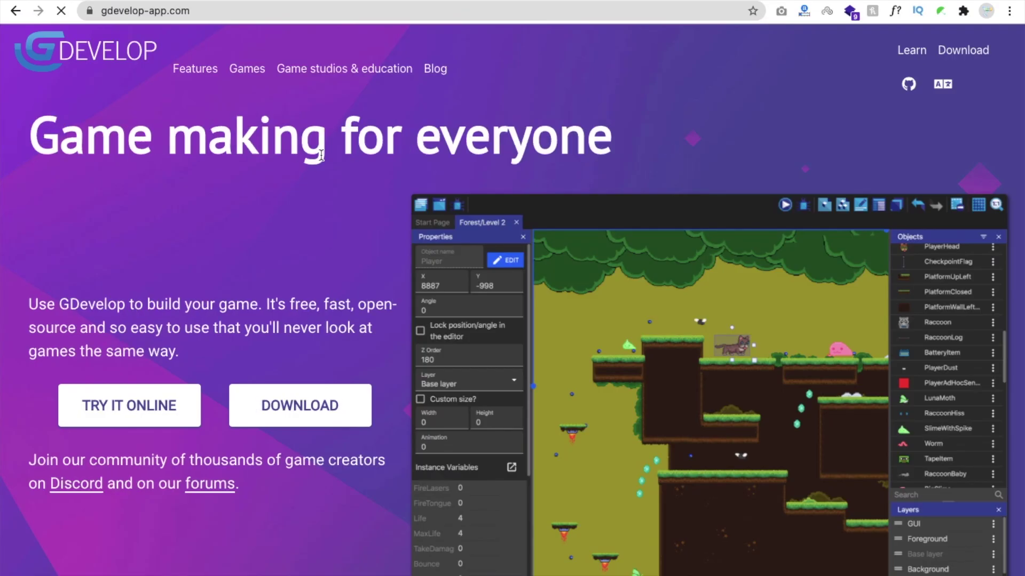
Go to the GDevelop download page and download the macOS version
scroll(297, 229, "down", 1)
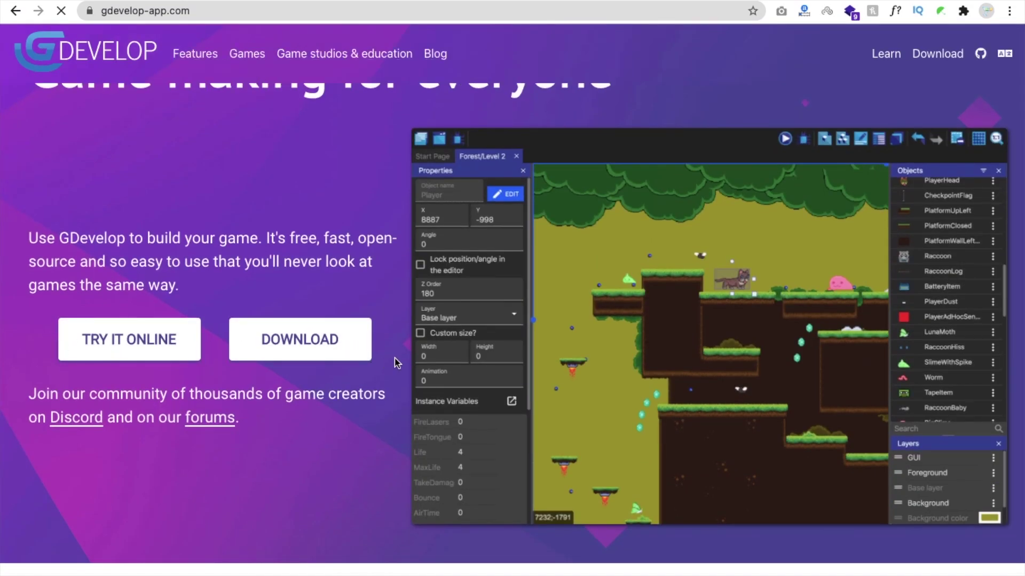
scroll(395, 363, "down", 1)
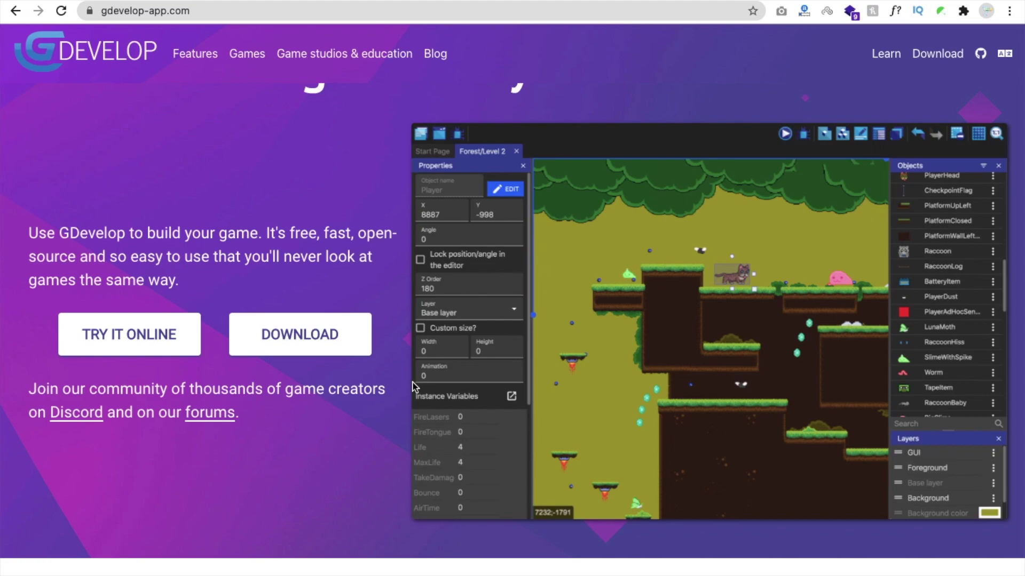
scroll(381, 385, "down", 2)
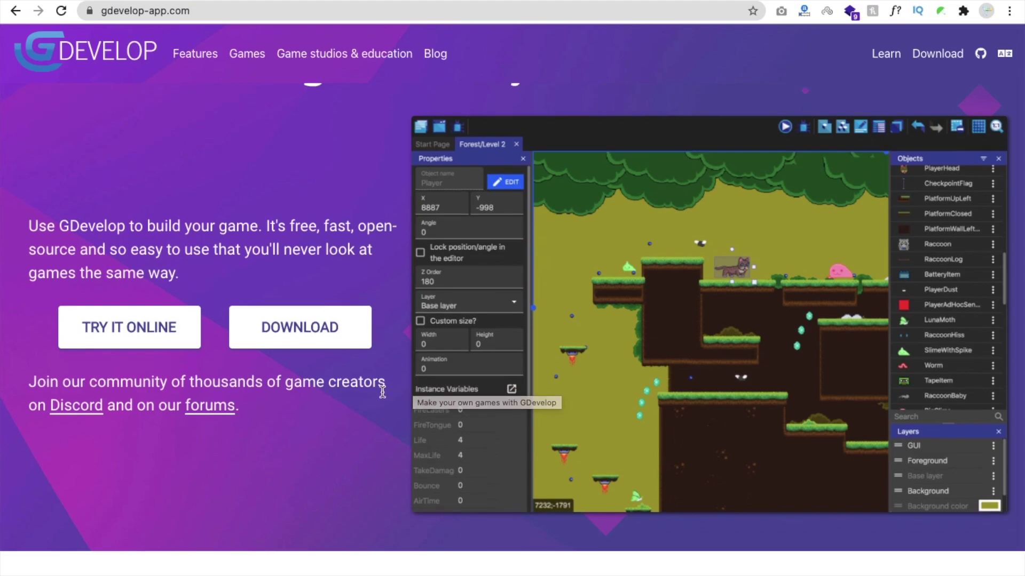
left_click(308, 322)
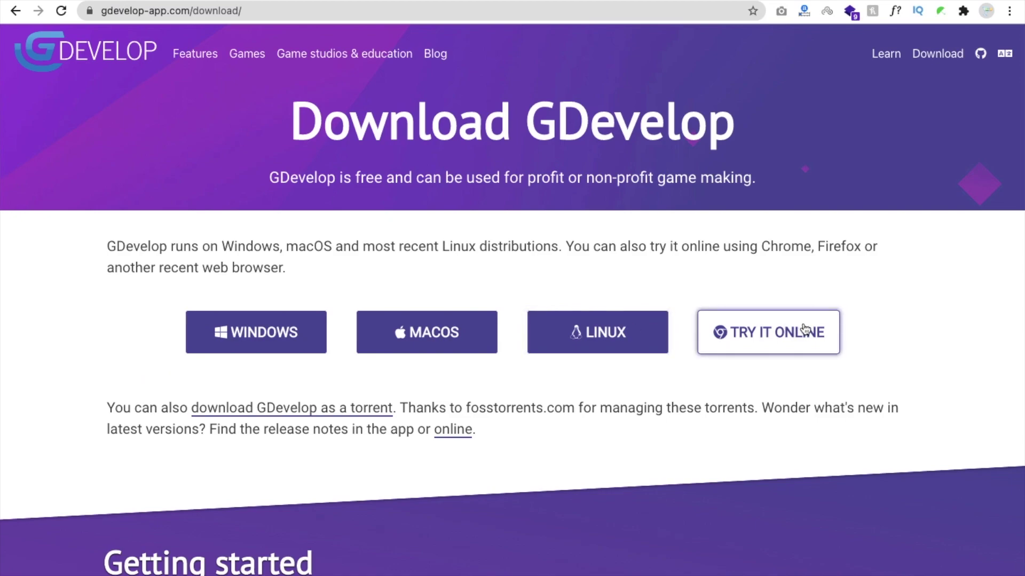
left_click(420, 342)
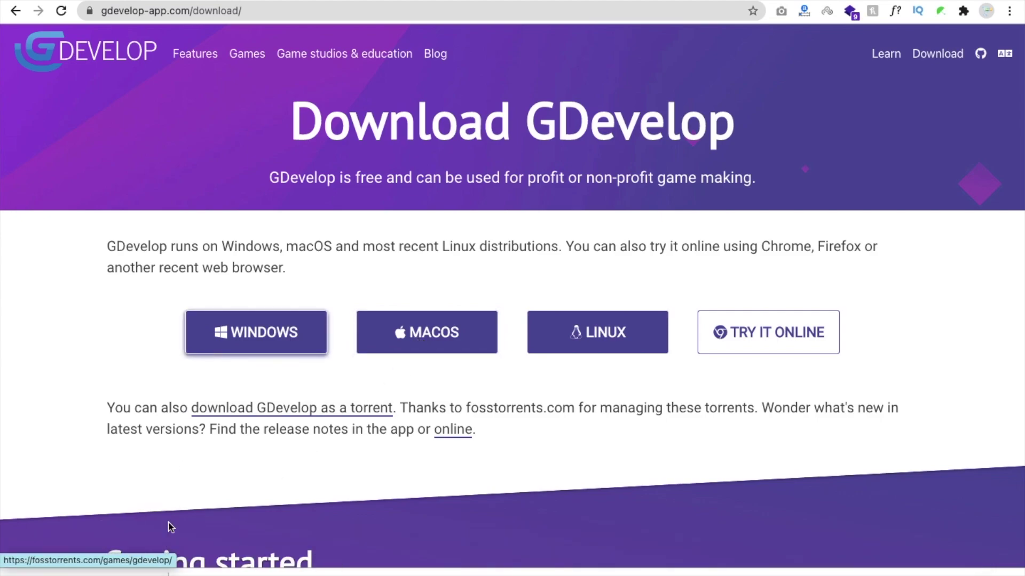
left_click(152, 573)
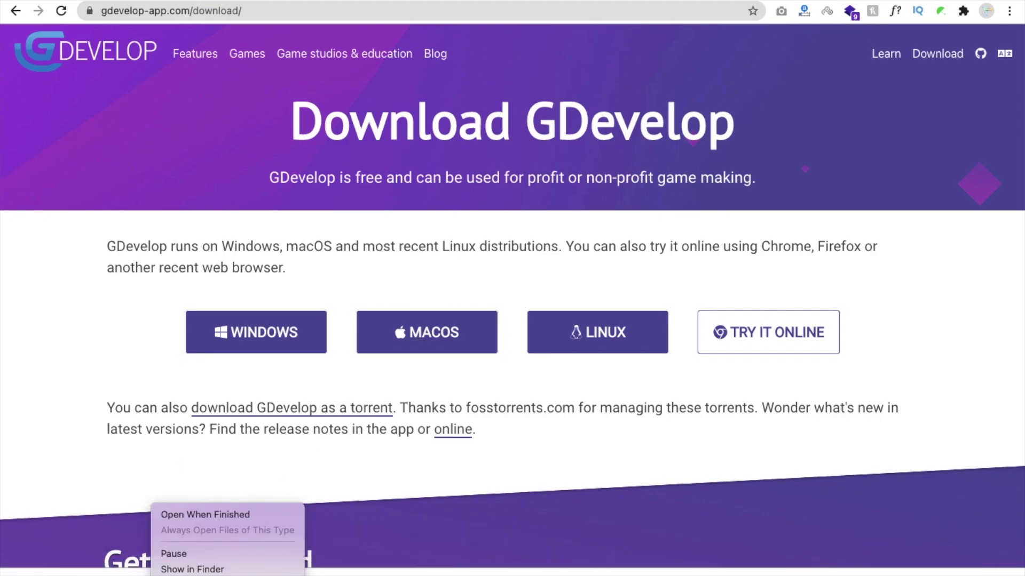
left_click(339, 525)
Launch the installed GDevelop 5 application
key("F4")
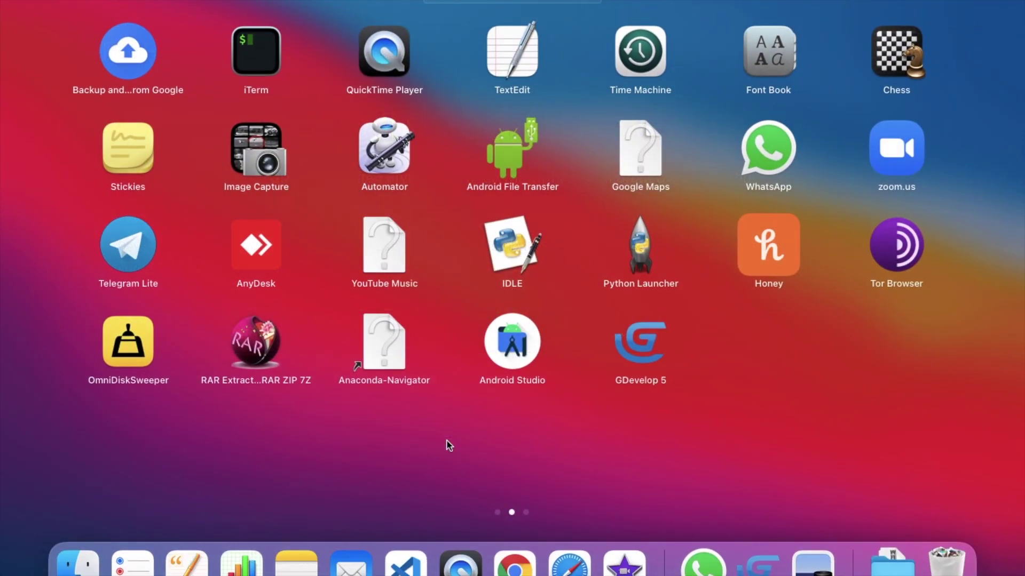
left_click(639, 341)
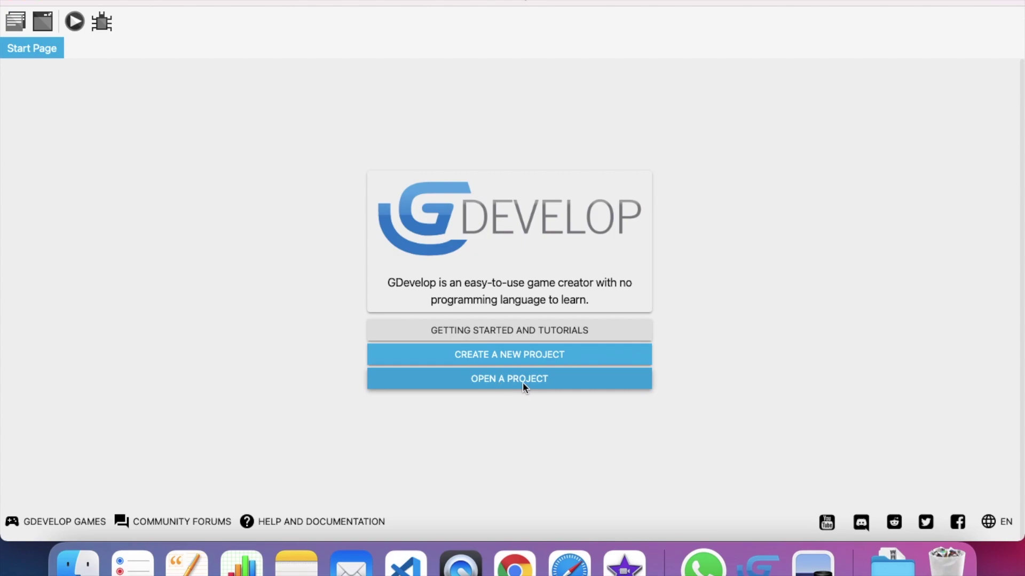
left_click(36, 4)
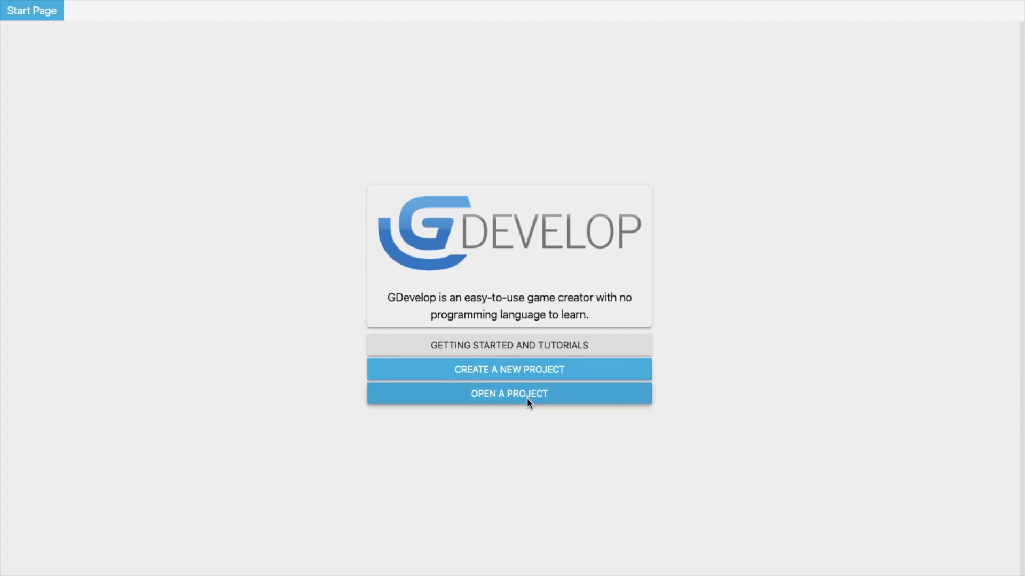
Create a new project from the Empty game starter, keeping the suggested My project7 folder
left_click(497, 372)
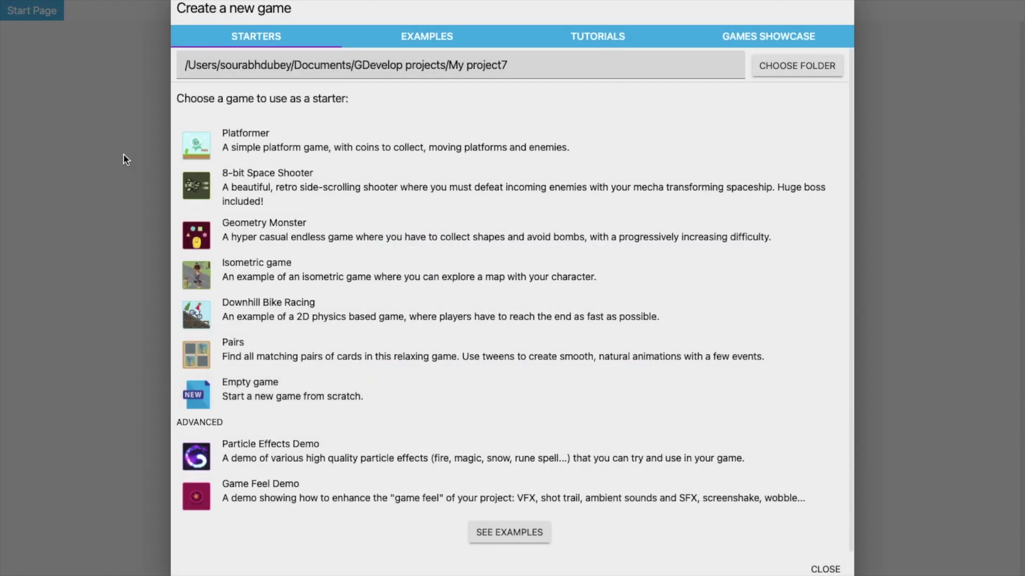
left_click(423, 33)
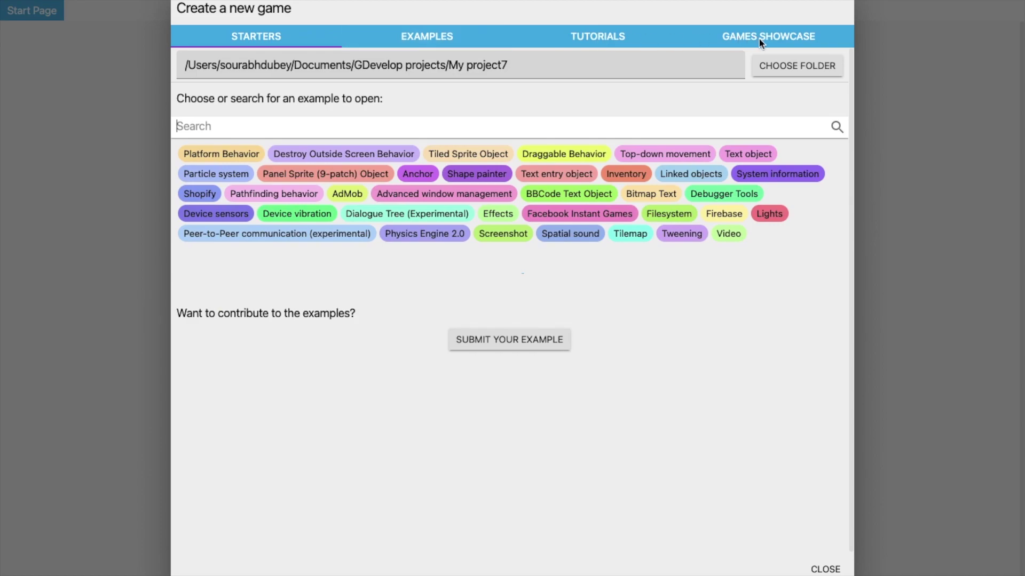
left_click(241, 36)
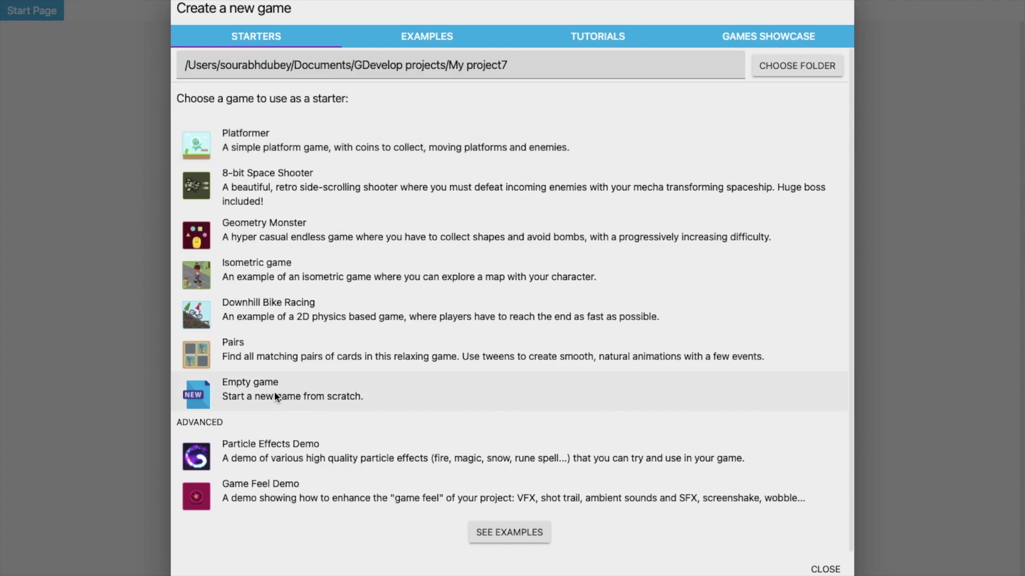
left_click(313, 395)
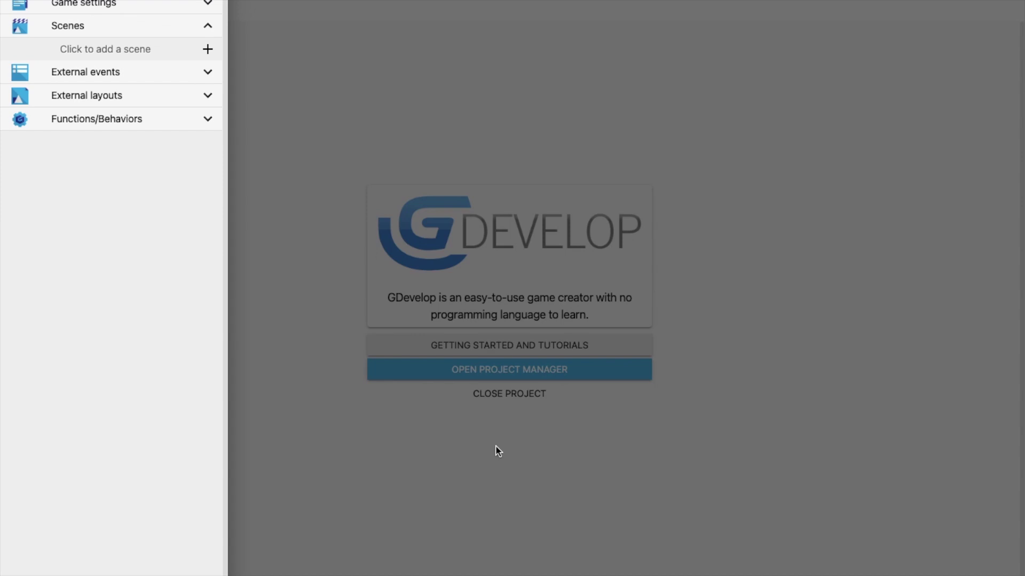
Add a scene to the empty project and open it in the scene editor with the whole game frame in view
left_click(152, 49)
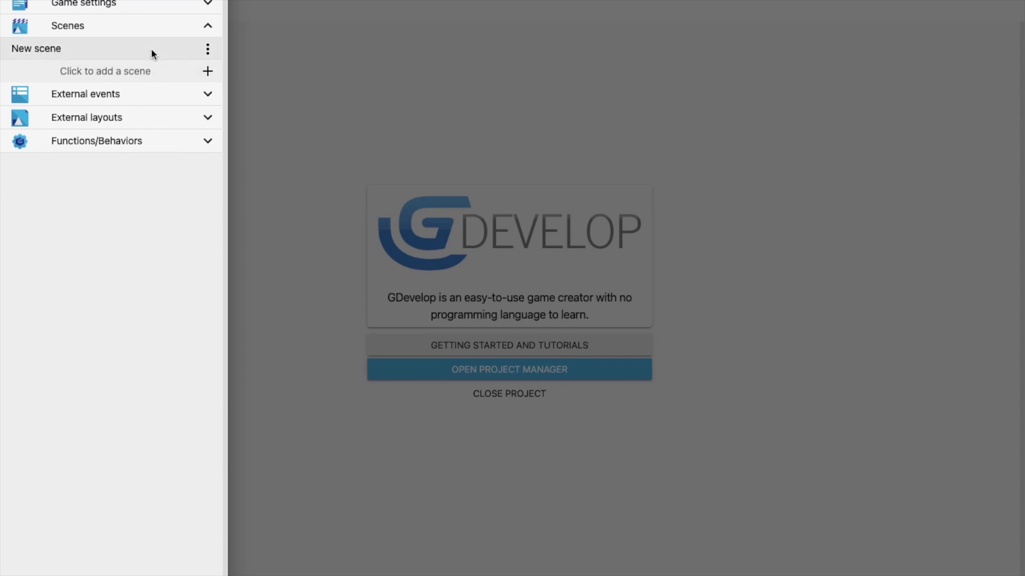
left_click(43, 49)
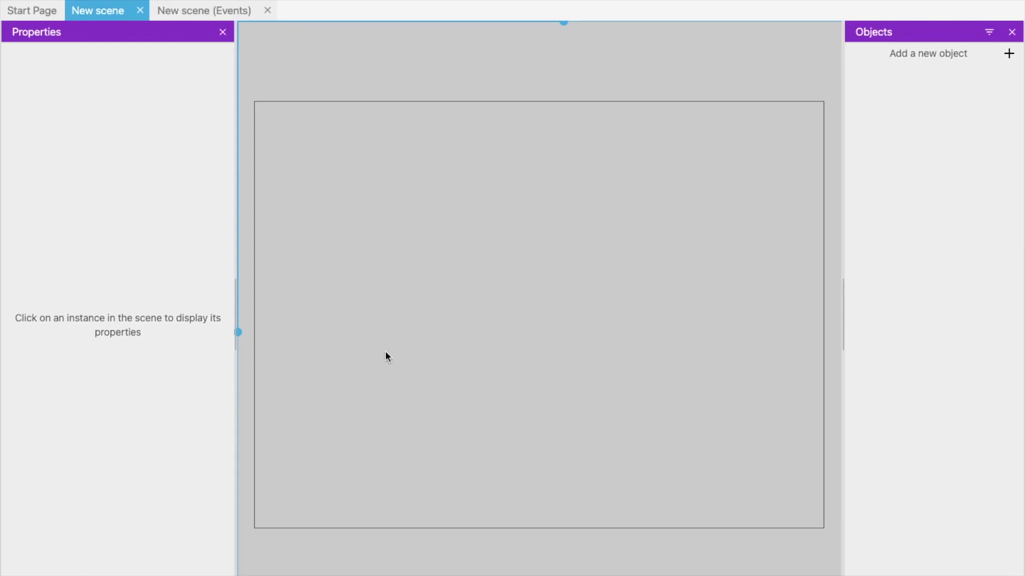
scroll(534, 350, "down", 2)
scroll(535, 350, "left", 1)
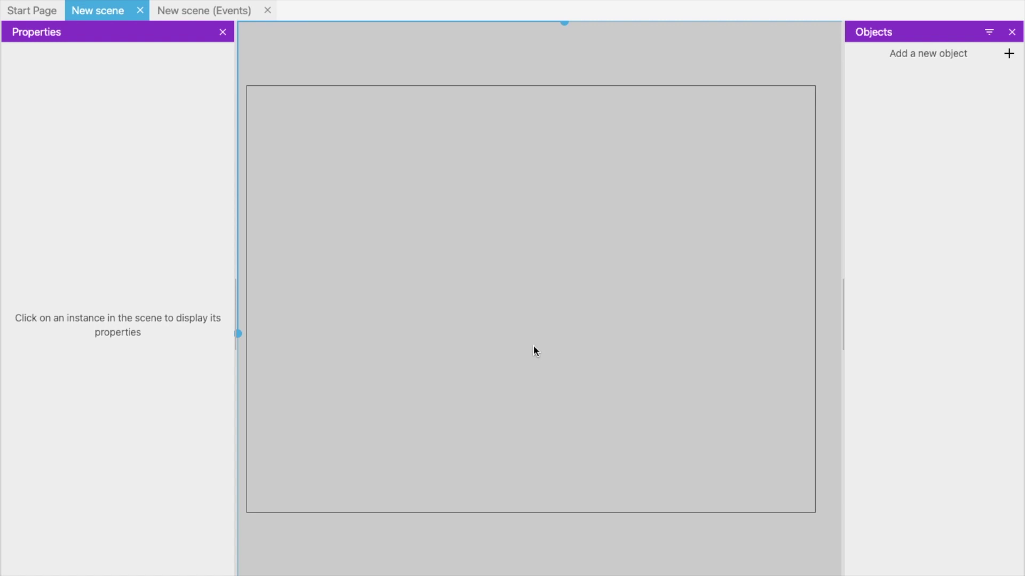
scroll(533, 345, "down", 4)
scroll(498, 372, "up", 3)
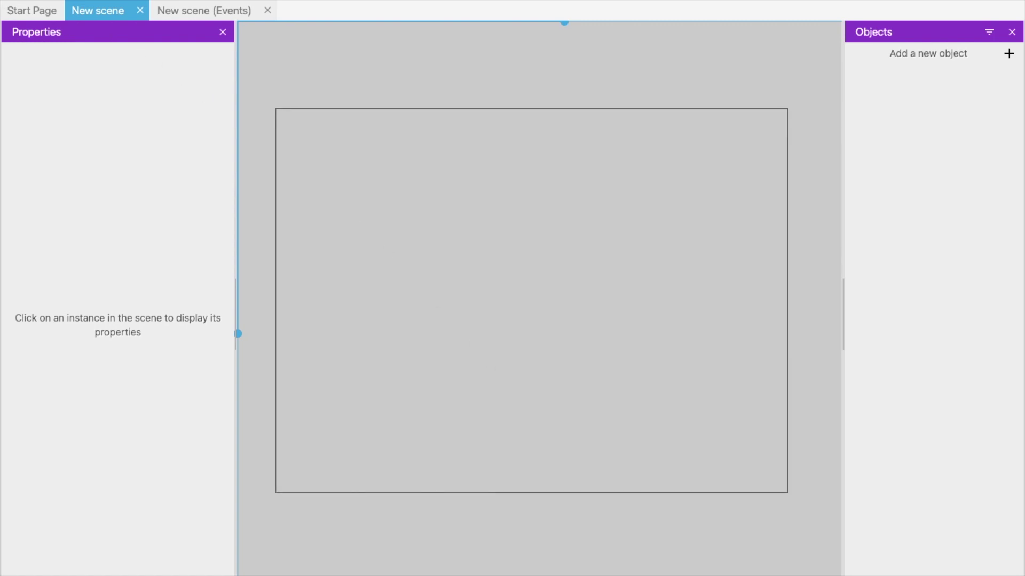
Open the project properties from the game settings and set the game name to MyFirst Project
left_click(60, 11)
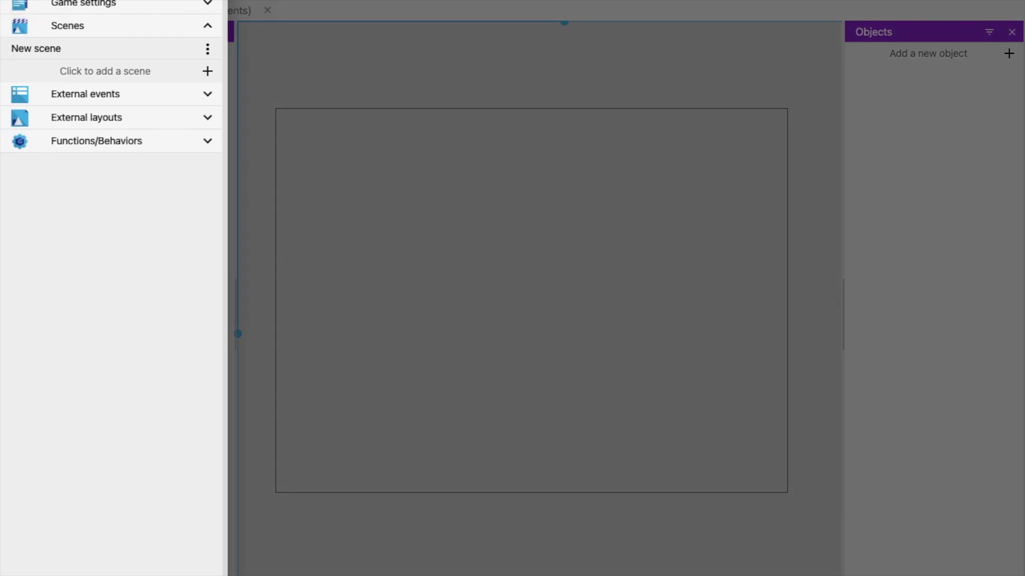
left_click(91, 5)
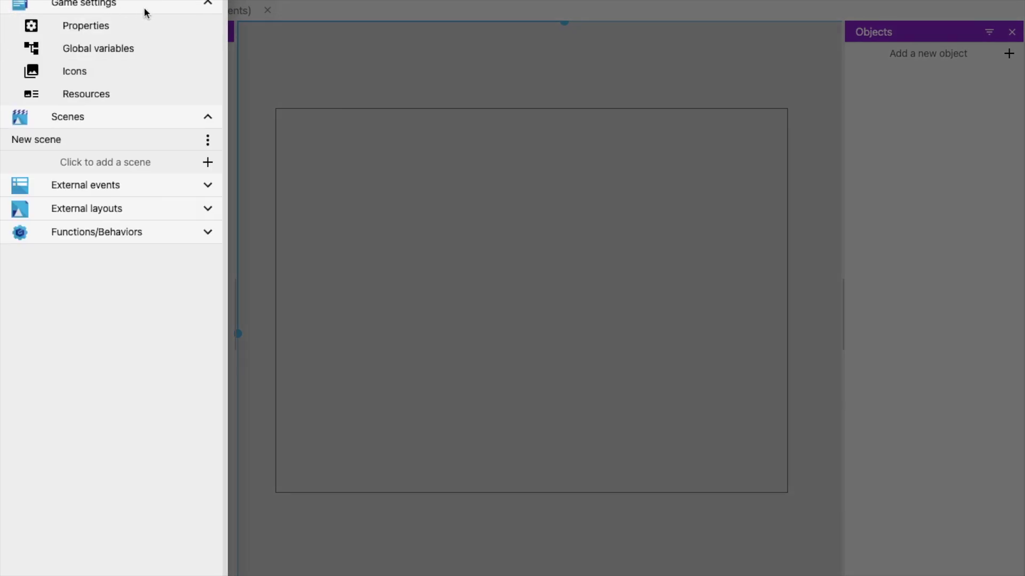
left_click(96, 27)
double_click(237, 56)
type("MyFirst Project")
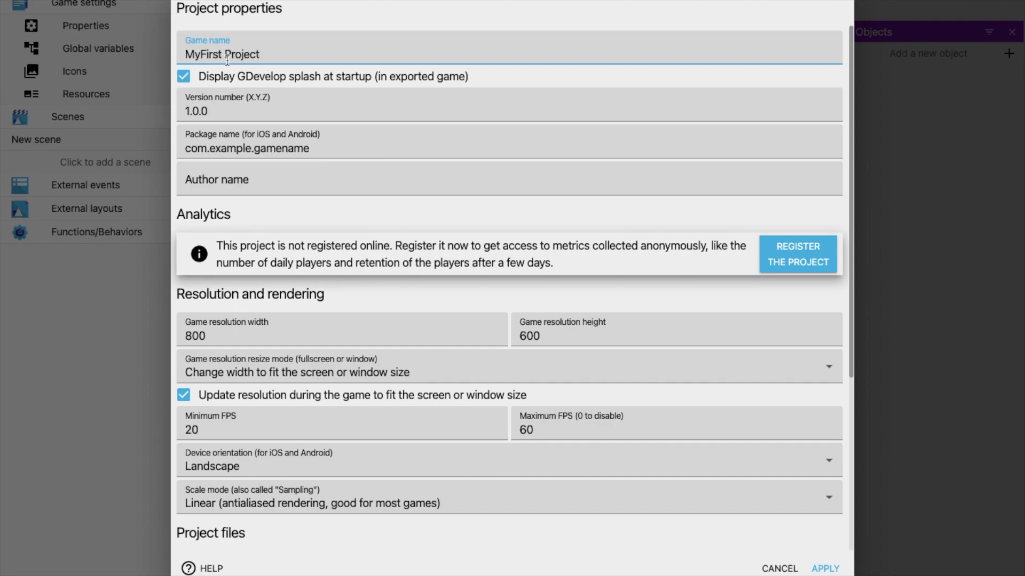
Set the package name to com.tcb.MFP and the author name to TCB
double_click(225, 149)
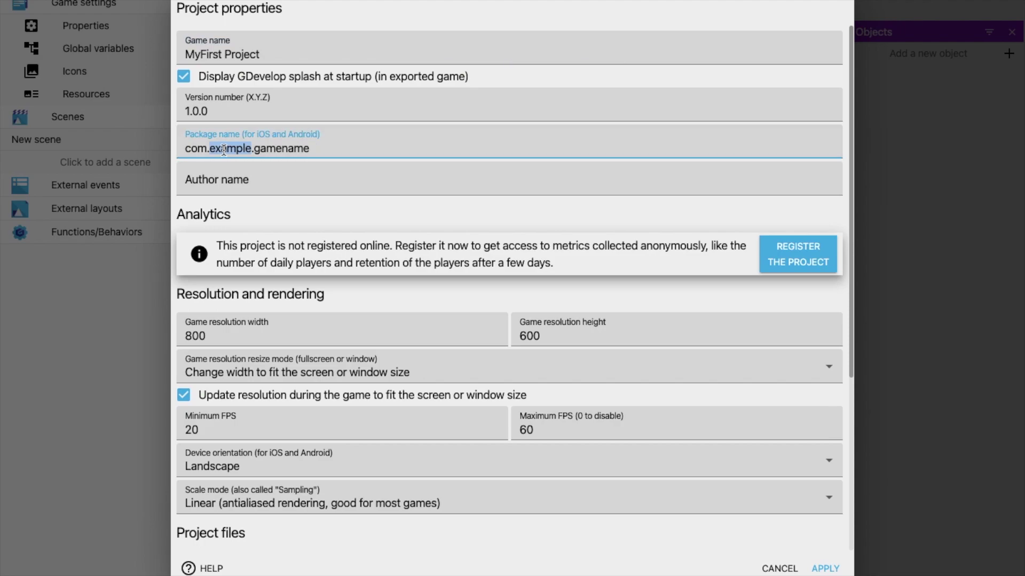
type("tcb")
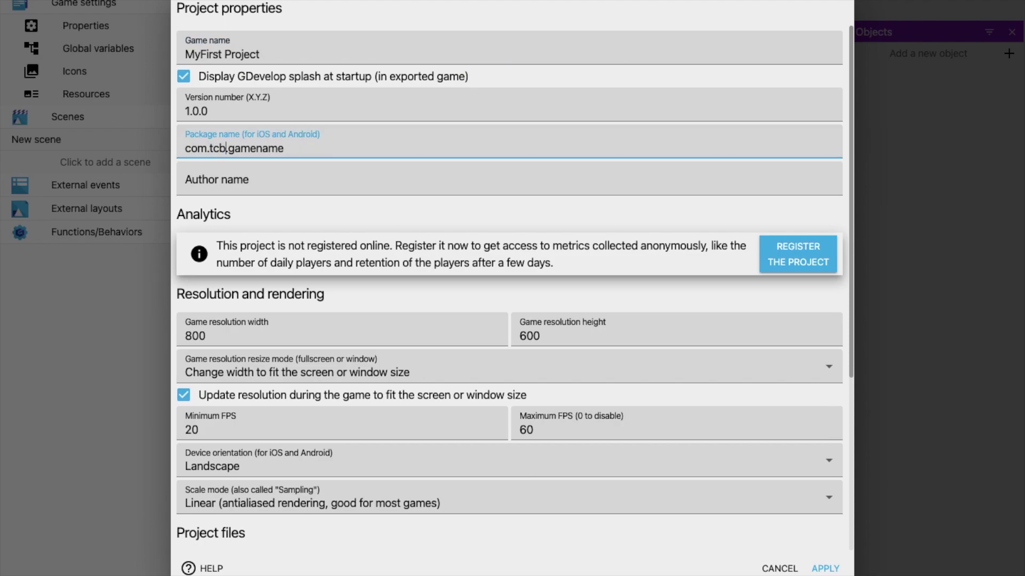
double_click(255, 149)
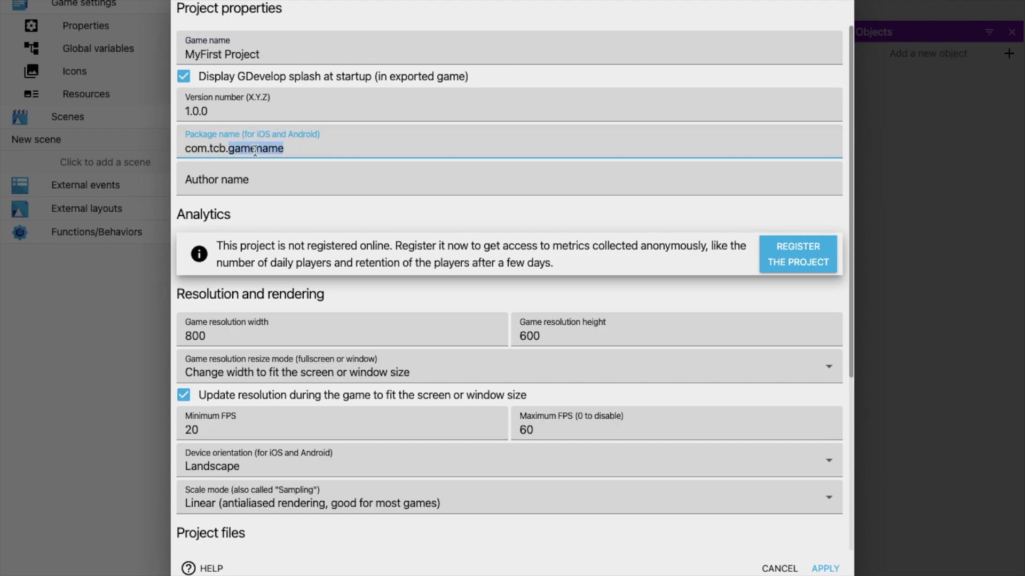
type("MFP")
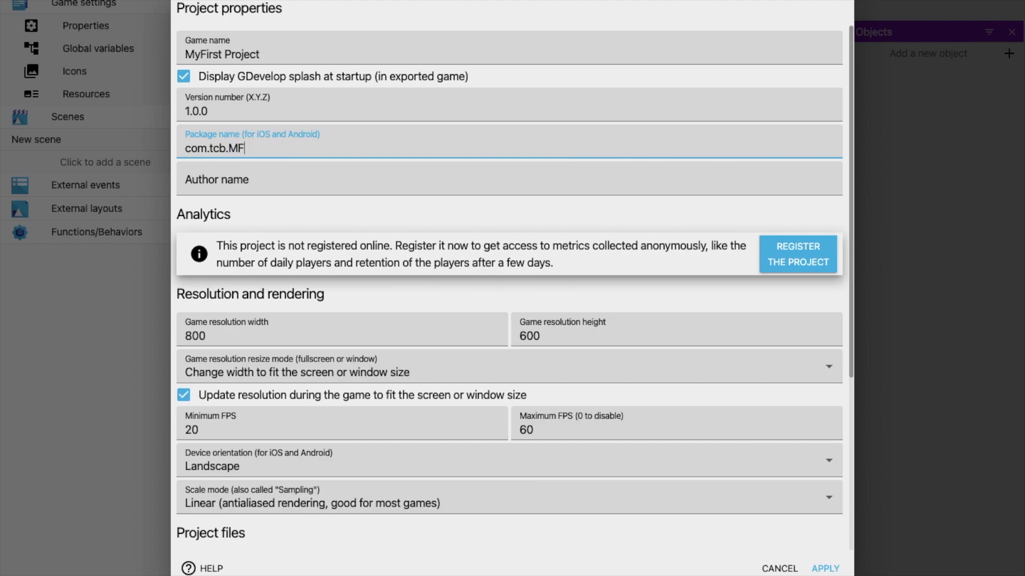
left_click(286, 180)
type("TCB")
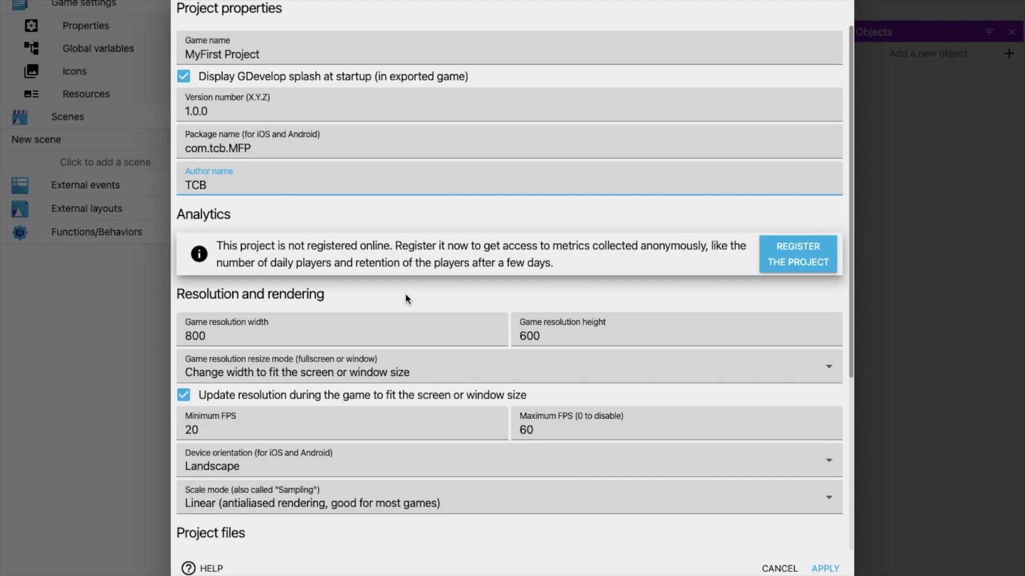
Review the resolution, project file, AdMob and Firebase settings, apply the project properties and return to the scene
scroll(477, 301, "down", 1)
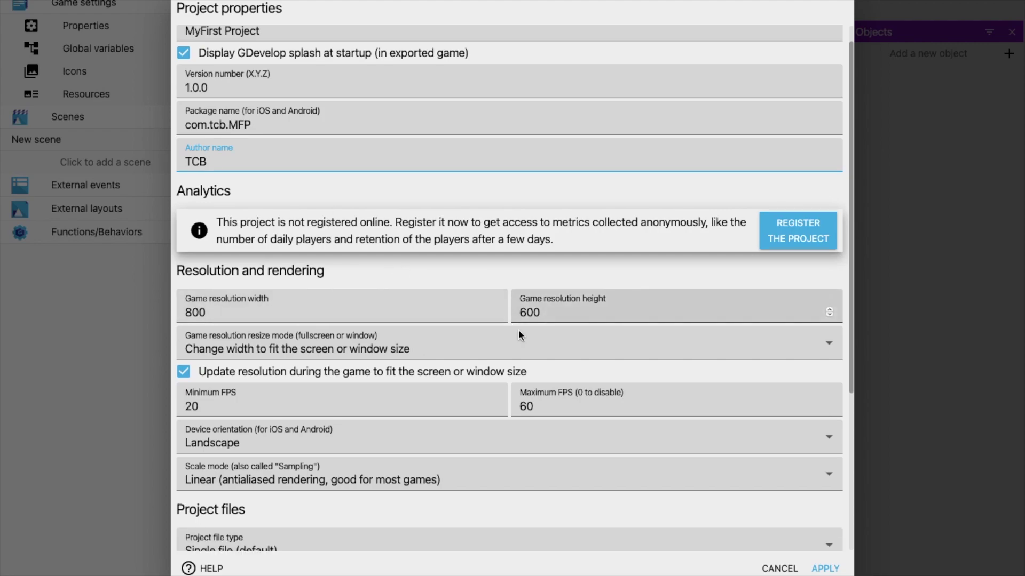
scroll(514, 340, "down", 3)
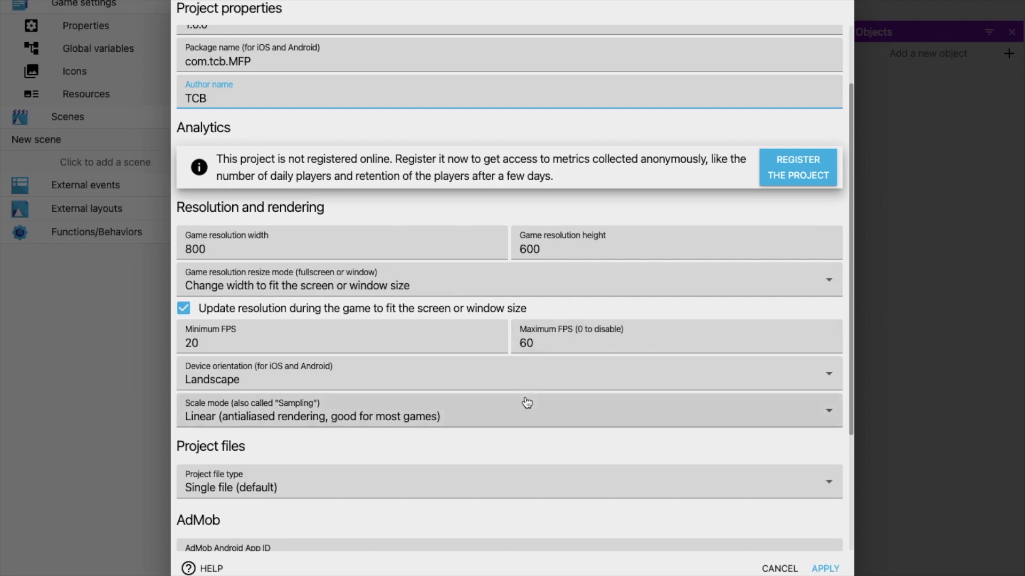
scroll(526, 402, "down", 5)
scroll(525, 402, "down", 2)
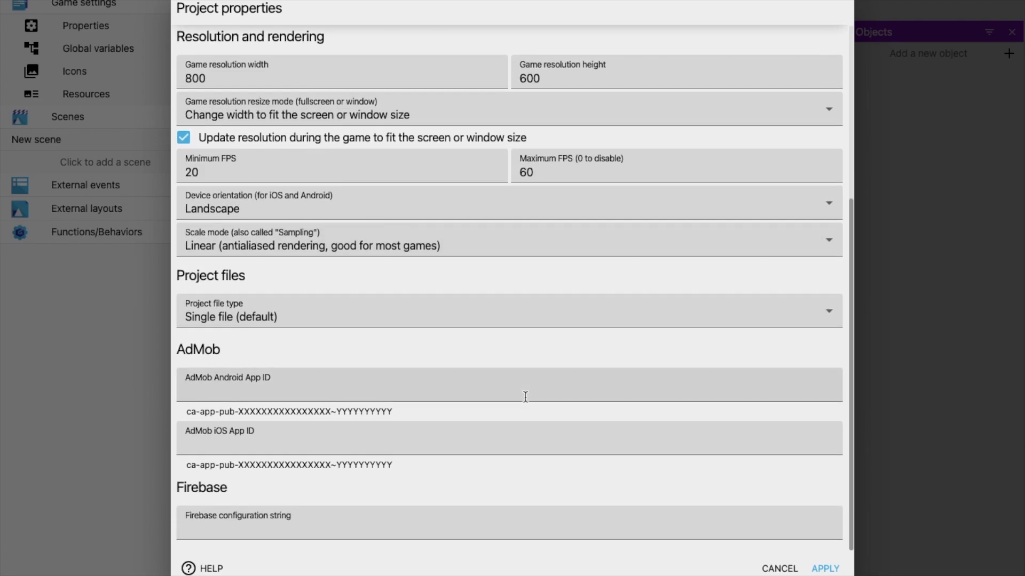
scroll(524, 402, "up", 10)
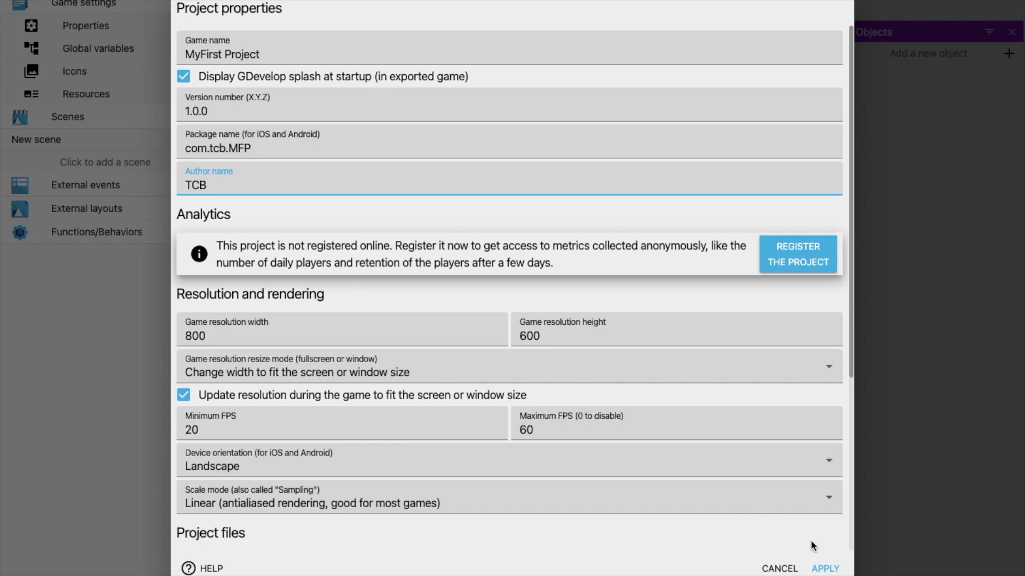
left_click(825, 568)
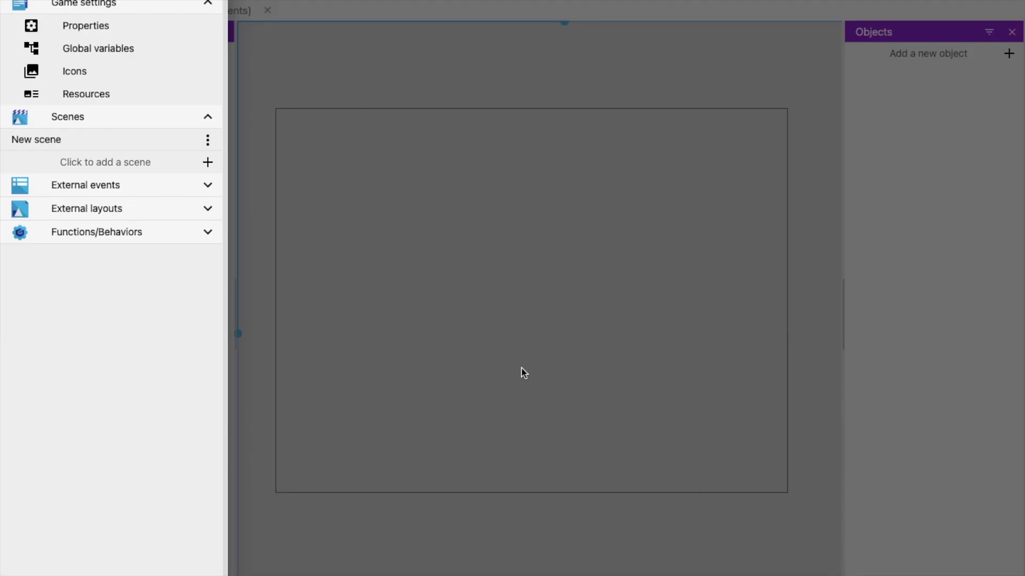
left_click(495, 370)
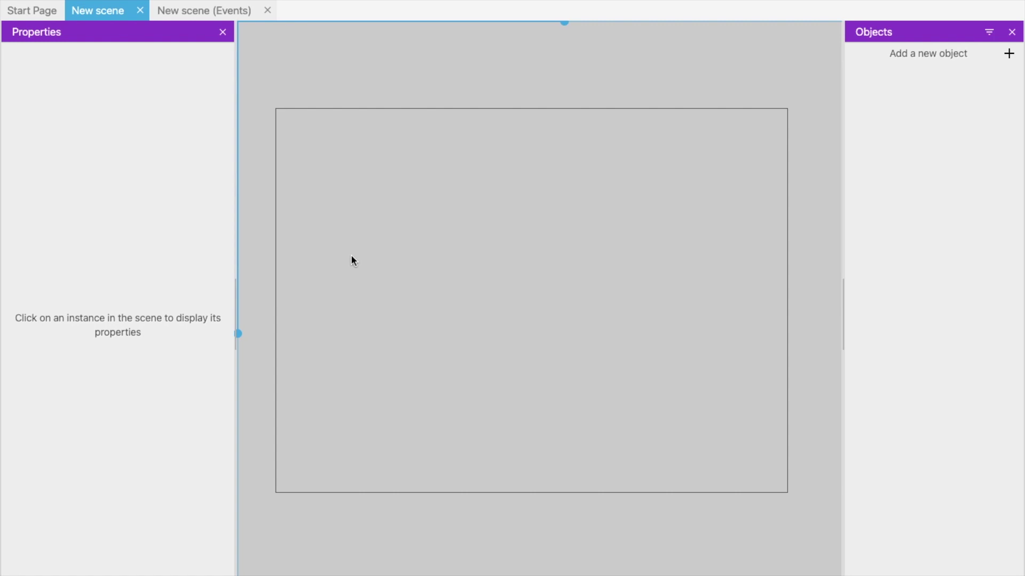
Add the Captain character with 11 animations from the asset store to the scene's objects
left_click(985, 62)
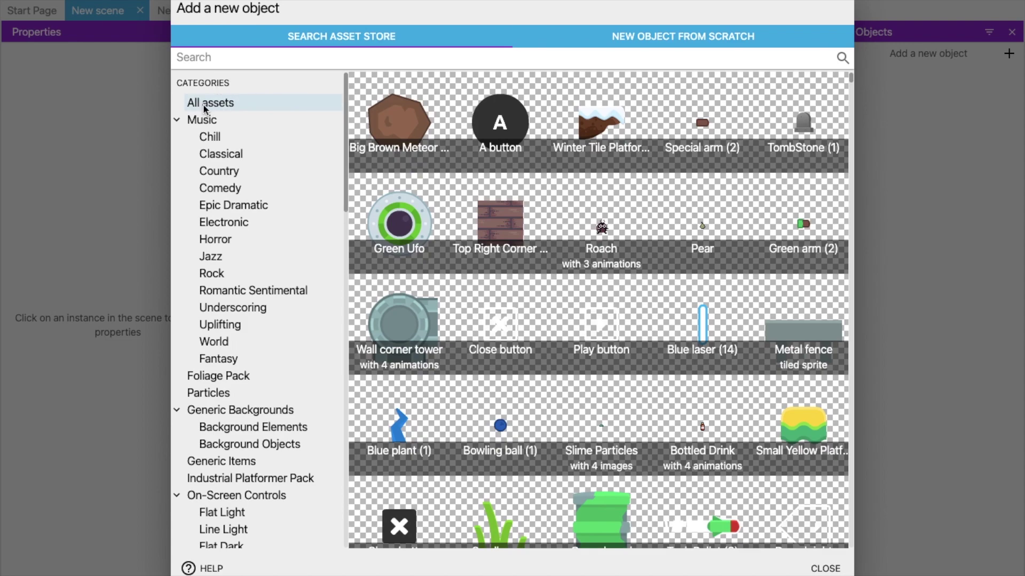
left_click(648, 37)
scroll(574, 267, "down", 5)
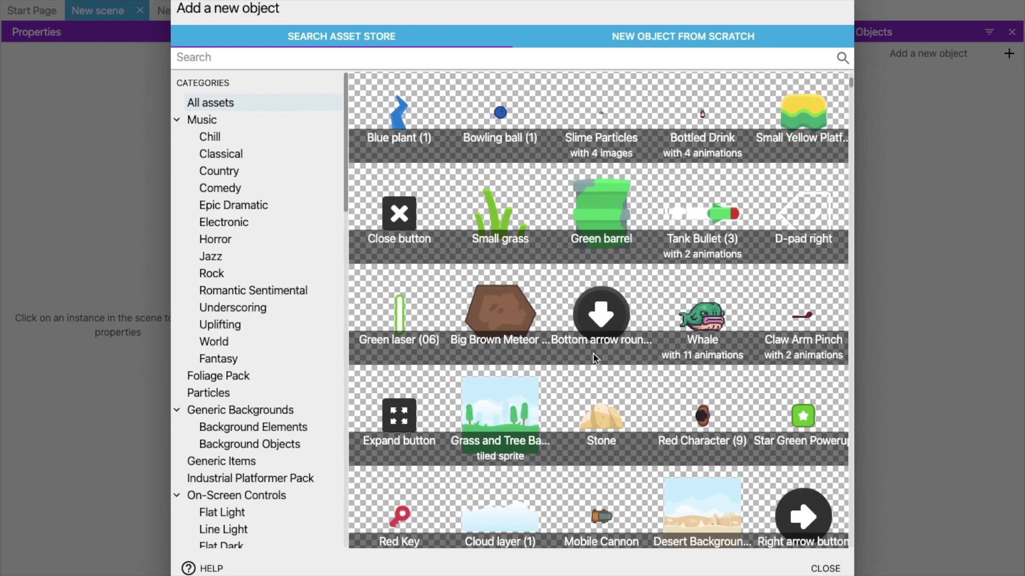
scroll(594, 356, "down", 3)
scroll(595, 357, "up", 1)
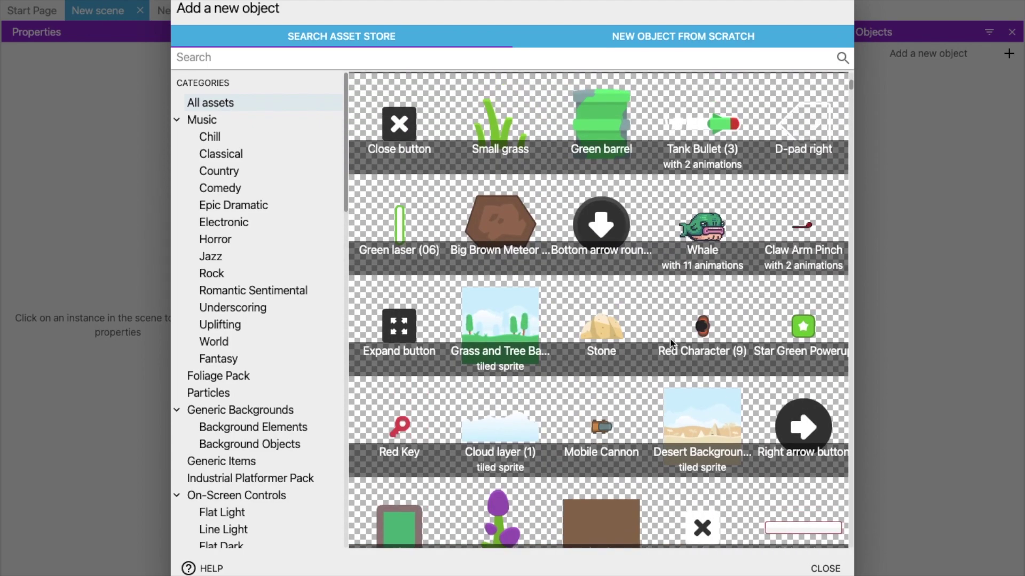
scroll(670, 338, "down", 3)
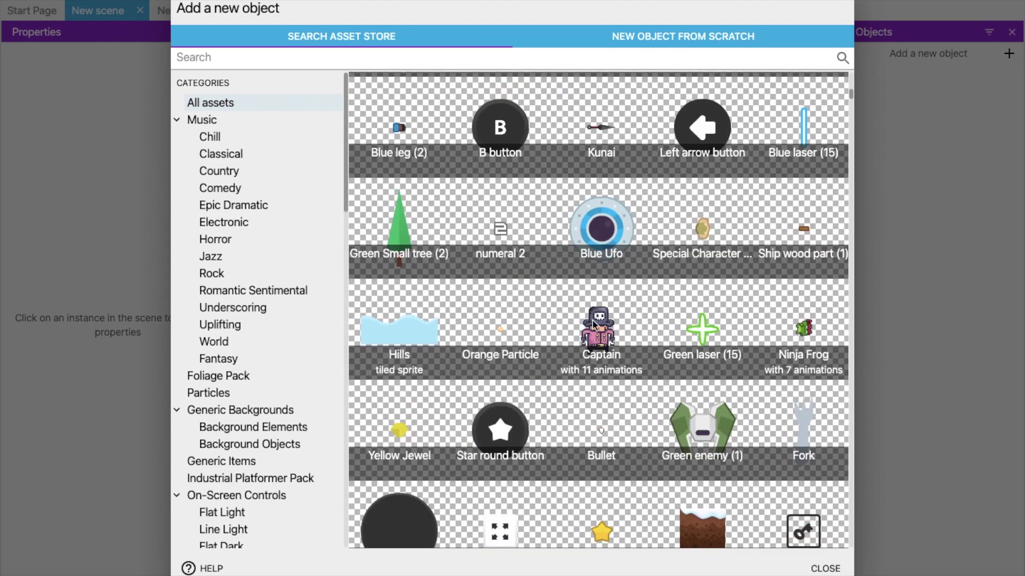
left_click(593, 324)
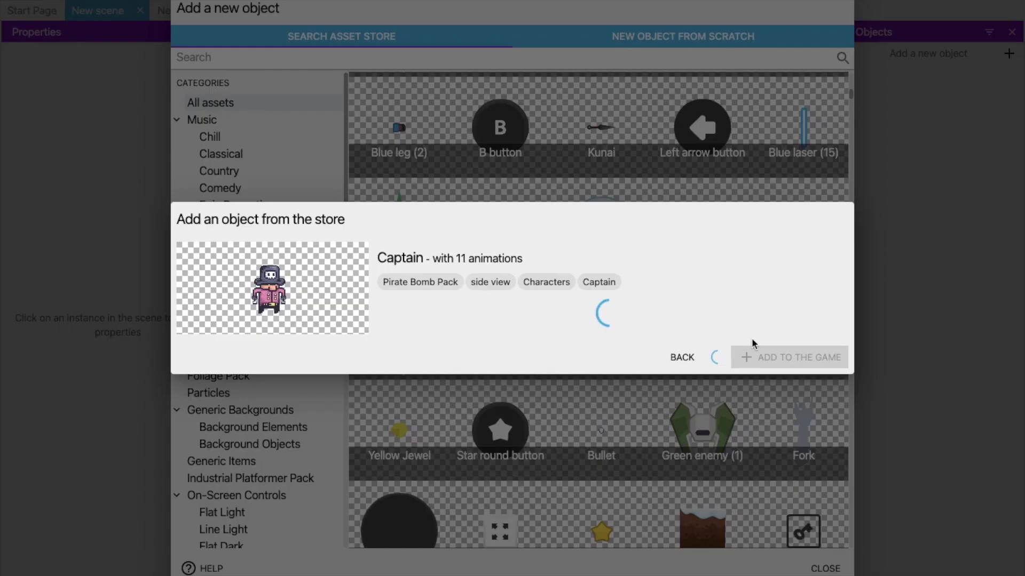
left_click(789, 384)
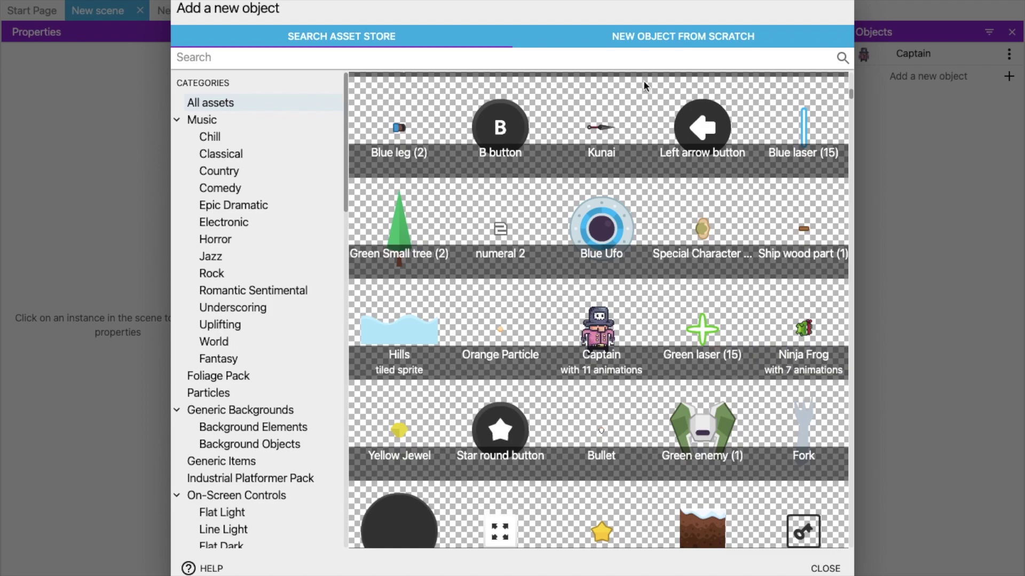
left_click(825, 569)
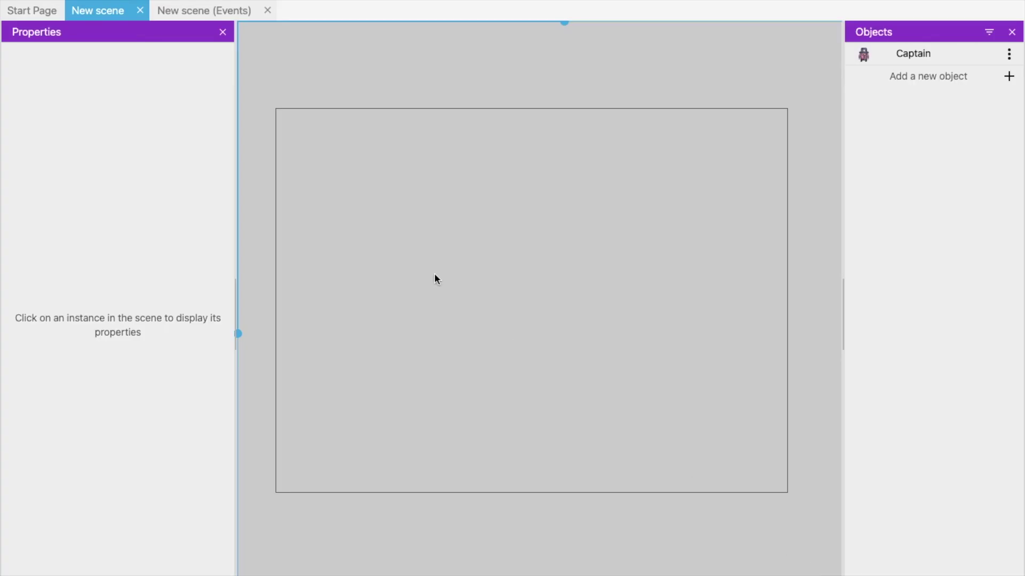
Place an instance of the Captain in the scene at about X 235, Y 212 and select it
left_click(897, 53)
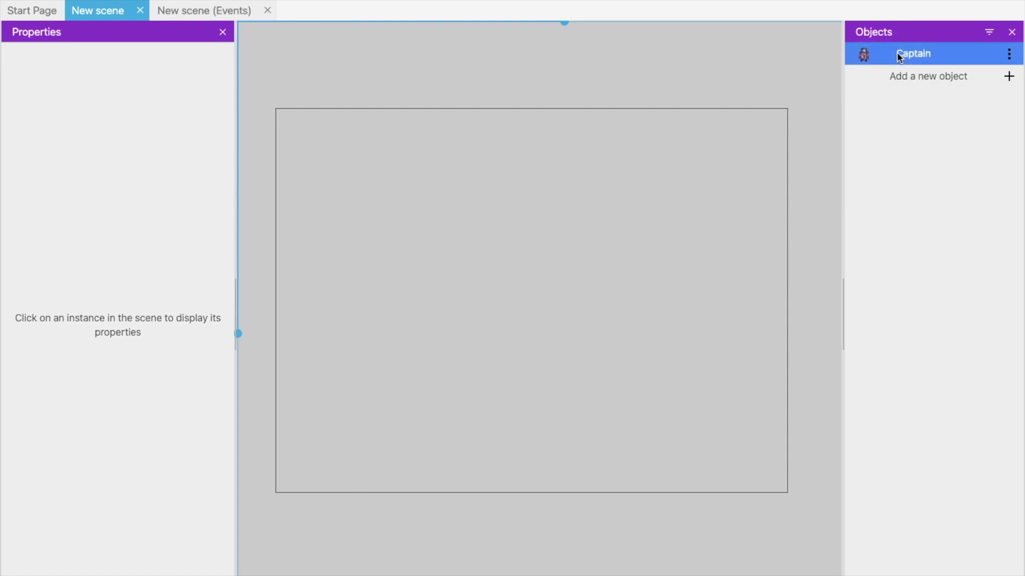
left_click_drag(896, 53, 424, 243)
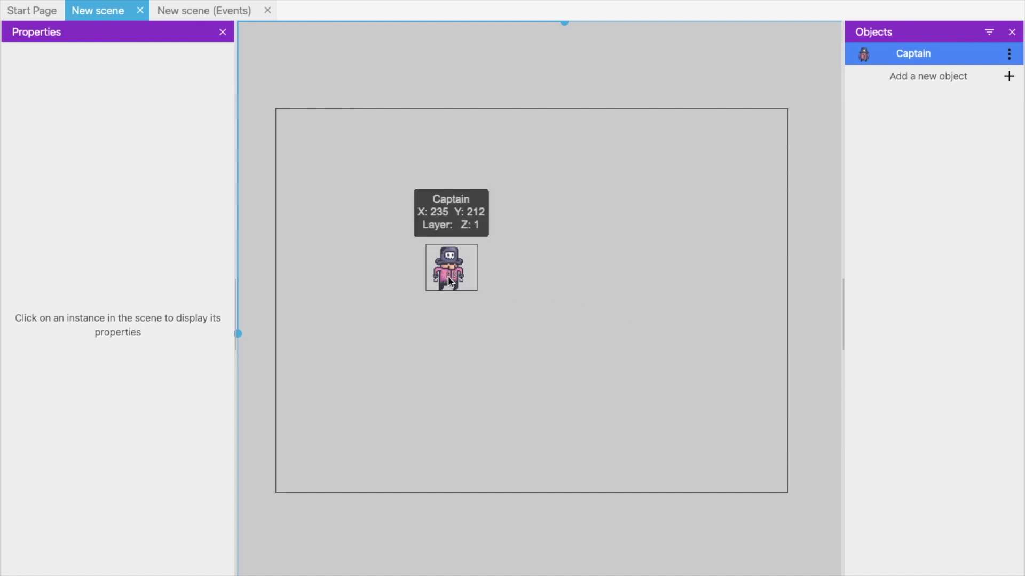
left_click(429, 283)
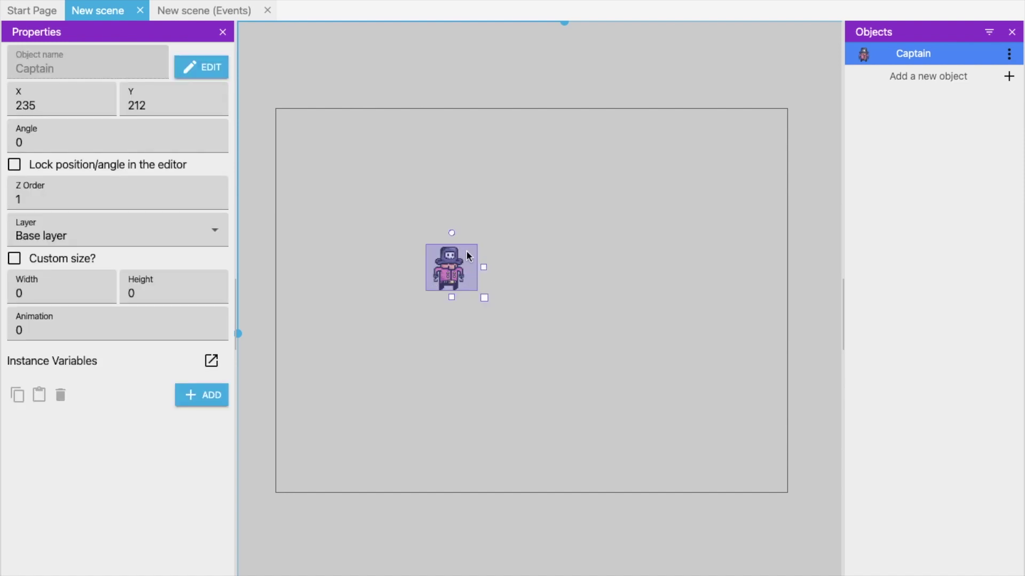
left_click(563, 320)
left_click(447, 277)
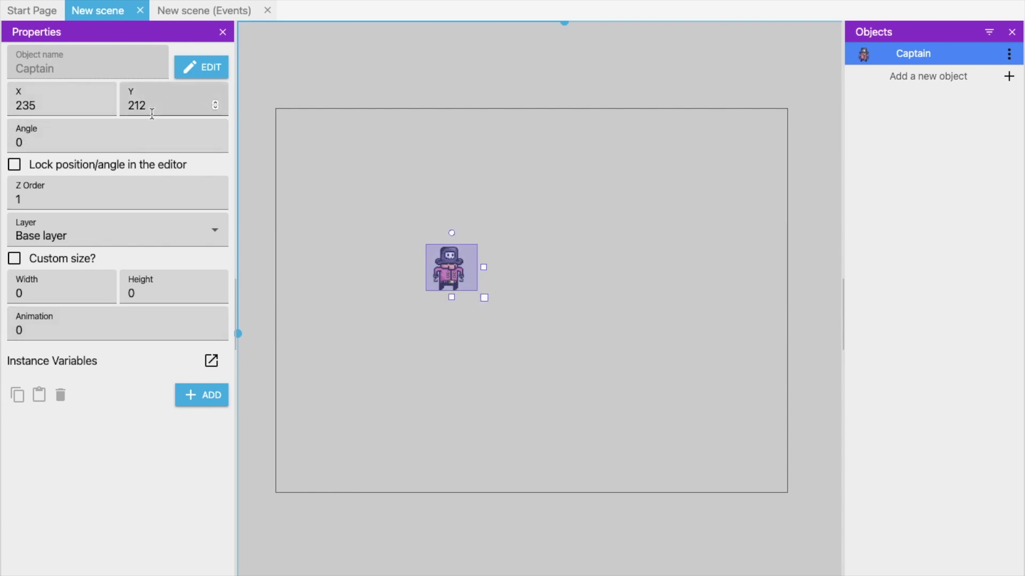
Set the Captain instance's X position to 100
left_click(35, 113)
double_click(27, 105)
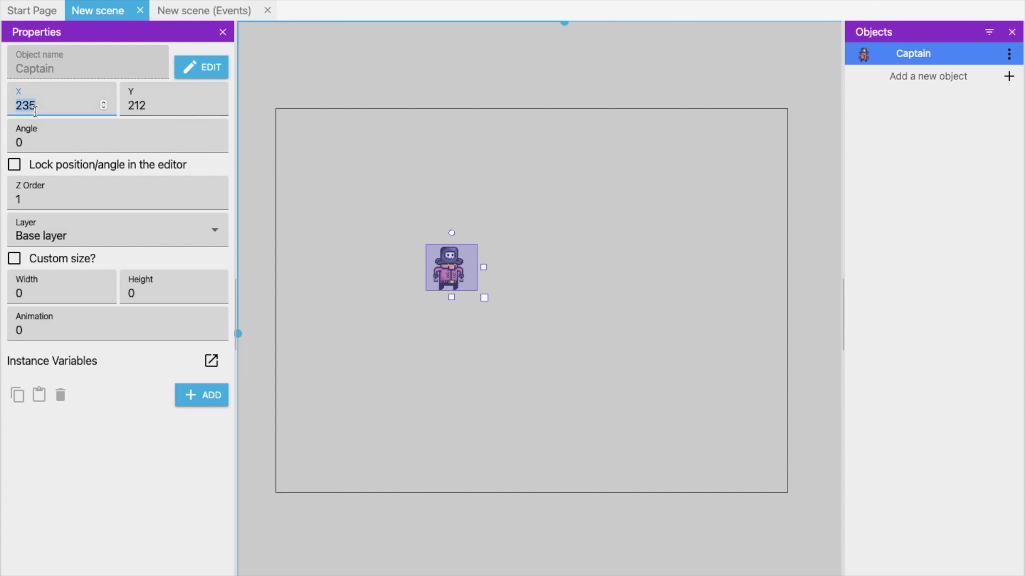
type("199")
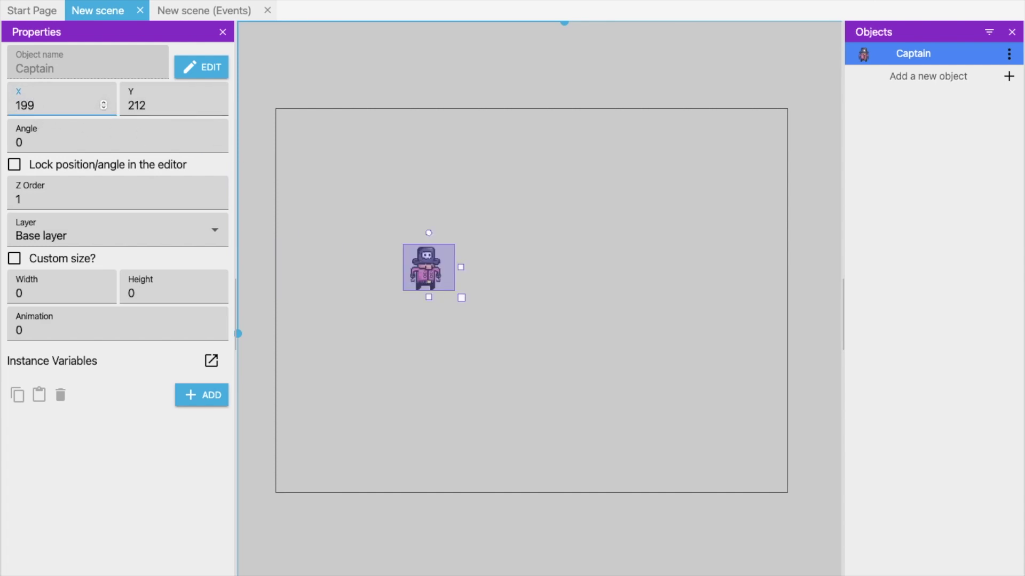
key("BackSpace")
key("BackSpace")
type("00")
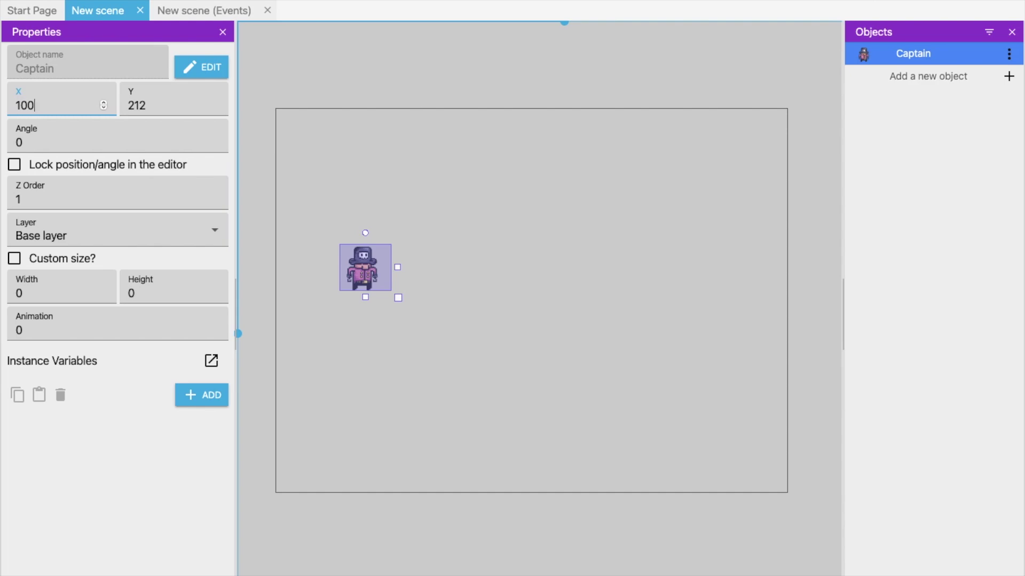
Move the Captain lower and slightly further left inside the game frame, and leave it deselected
left_click(447, 258)
left_click(371, 275)
left_click_drag(375, 320, 364, 369)
left_click(544, 371)
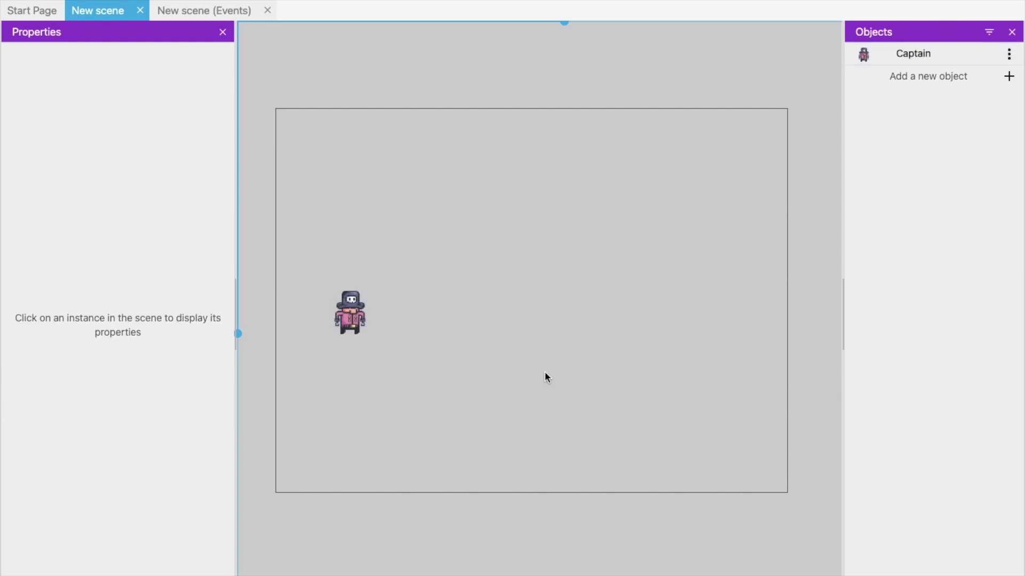
left_click(355, 317)
left_click(455, 395)
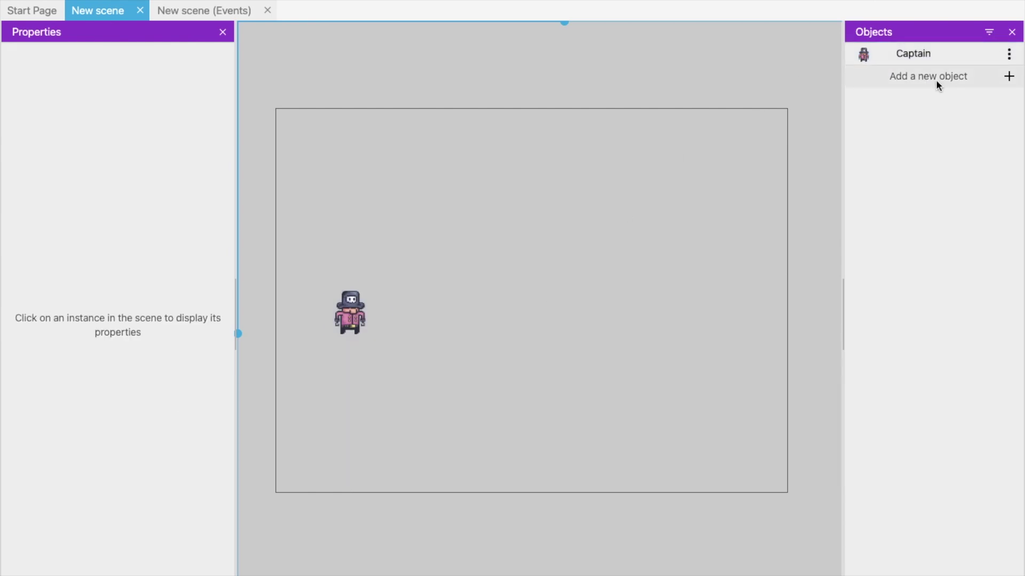
Create a new Tiled Sprite object from scratch and start a new image for it in Piskel with the Rectangle tool
left_click(1009, 78)
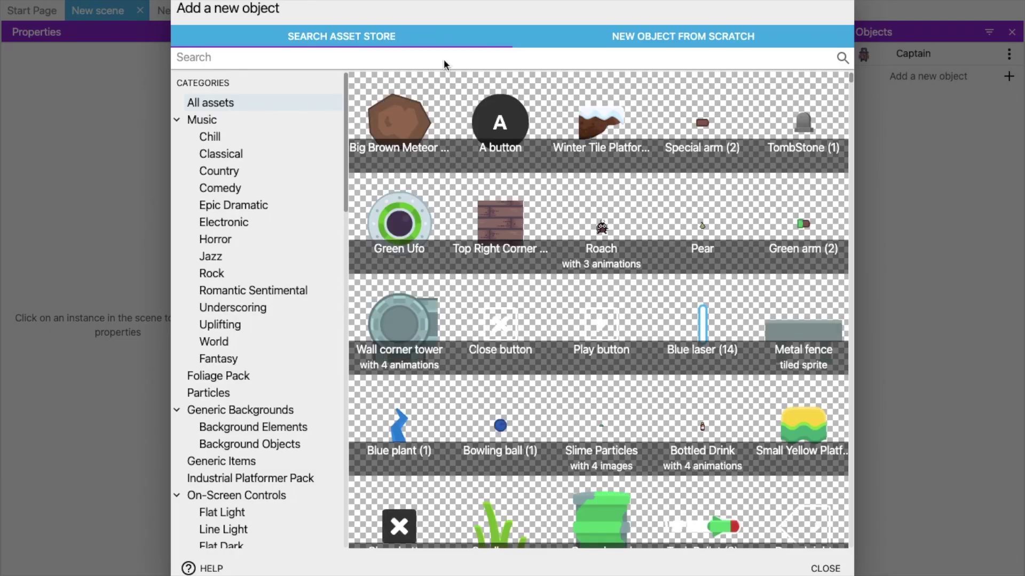
left_click(676, 38)
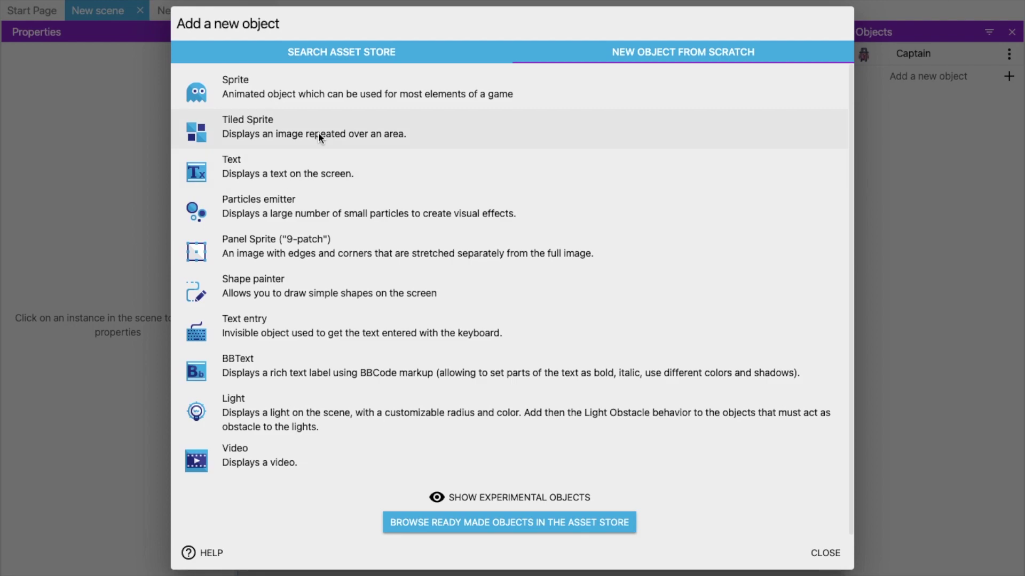
left_click(338, 134)
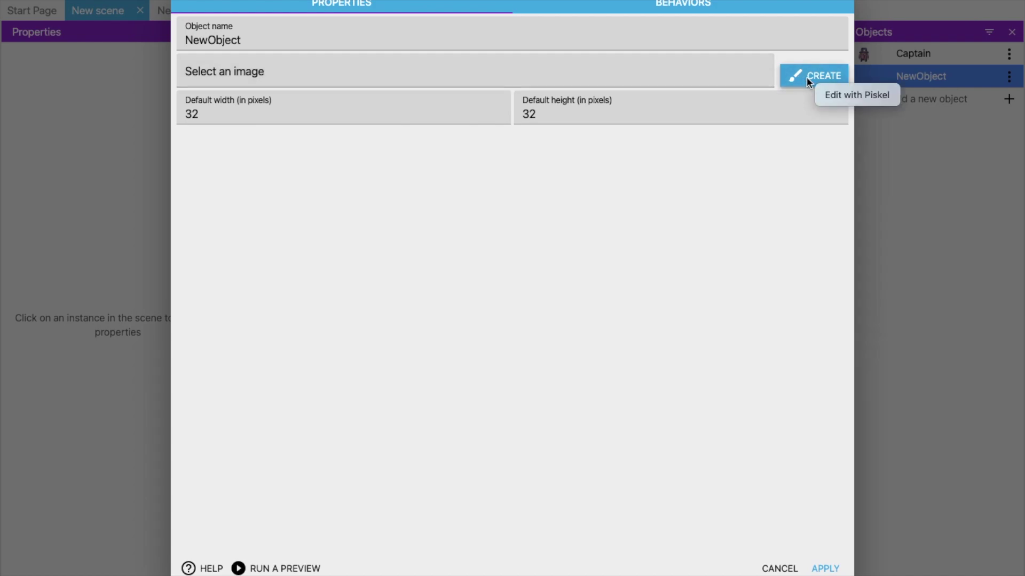
left_click(824, 77)
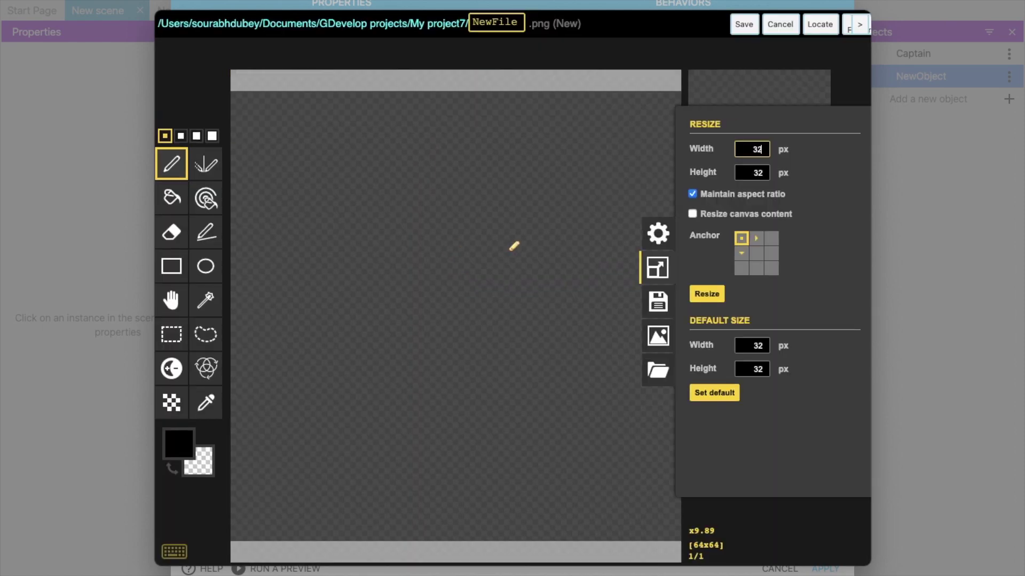
left_click(172, 266)
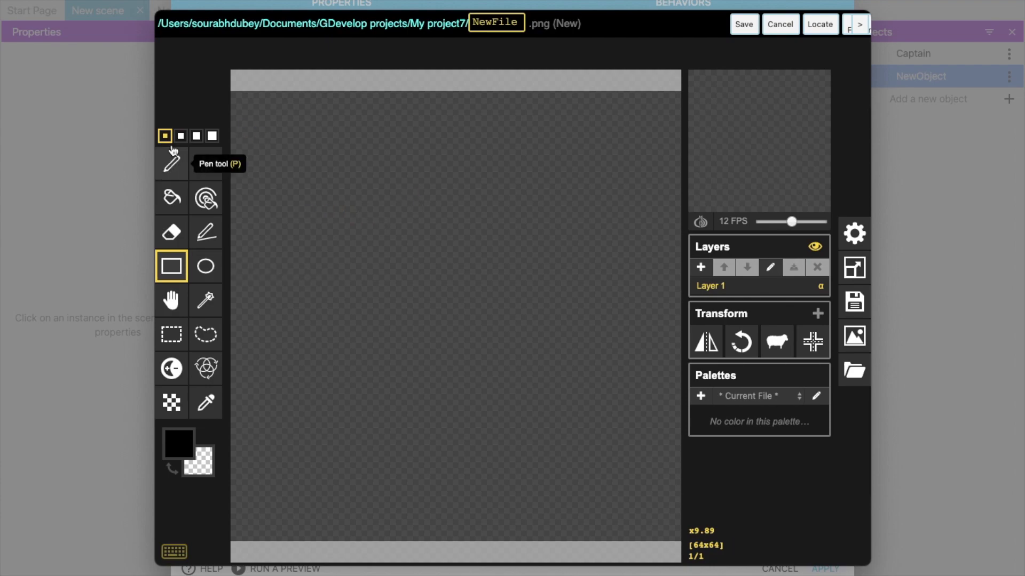
left_click(564, 200)
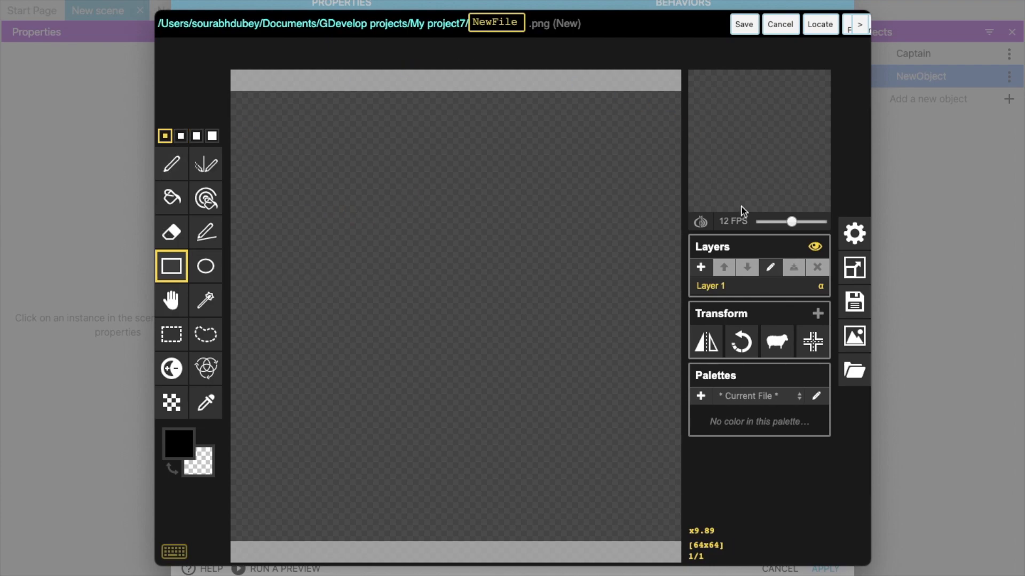
Try to resize the image canvas to 500 by 500 px with the aspect ratio maintained
left_click(854, 269)
left_click(736, 149)
type("500")
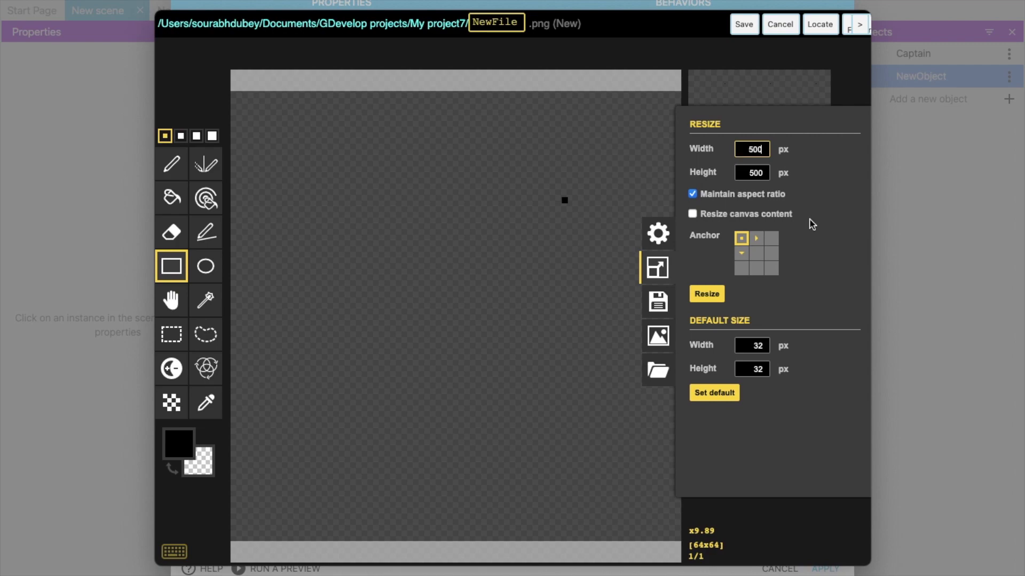
left_click(711, 388)
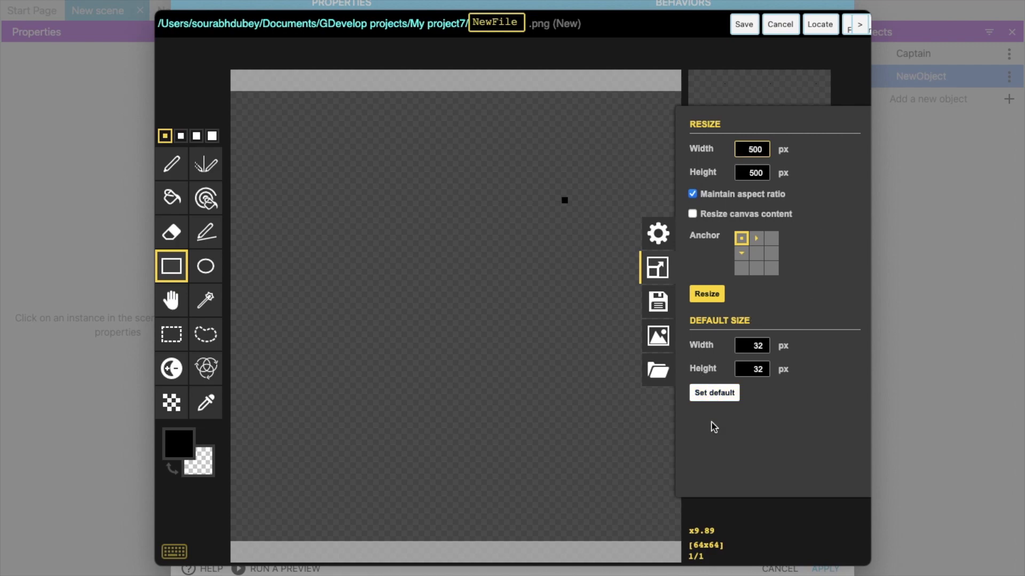
left_click(613, 408)
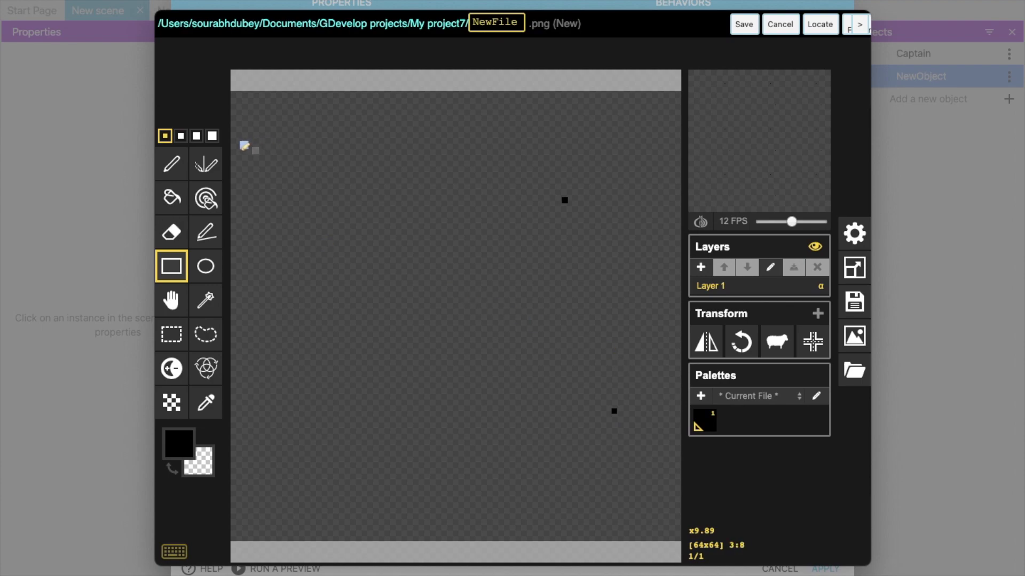
Draw a rectangle outline spanning most of the canvas width and fill its inside with black using the Paint bucket tool
left_click_drag(240, 142, 369, 238)
left_click_drag(582, 385, 651, 448)
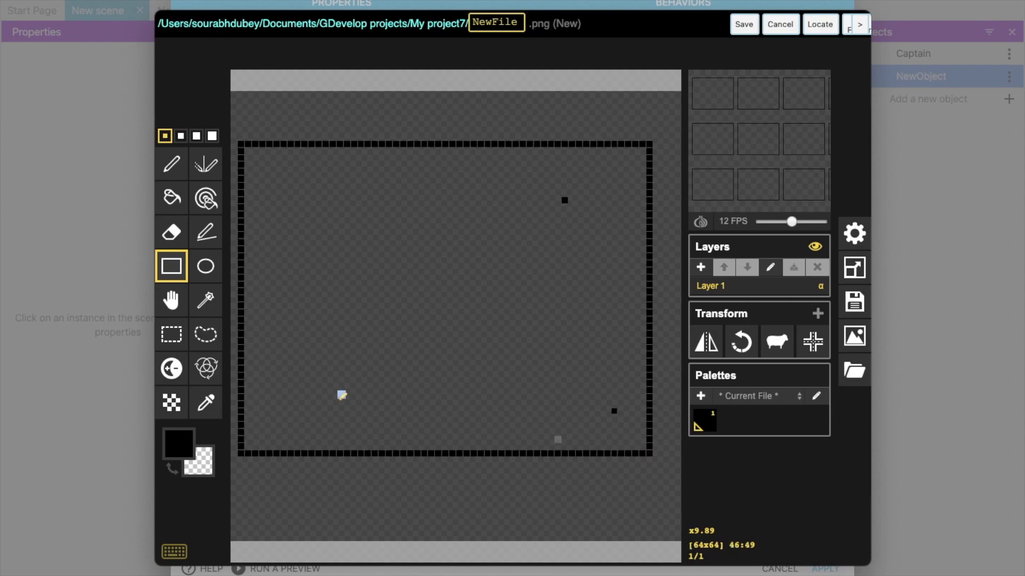
left_click(171, 198)
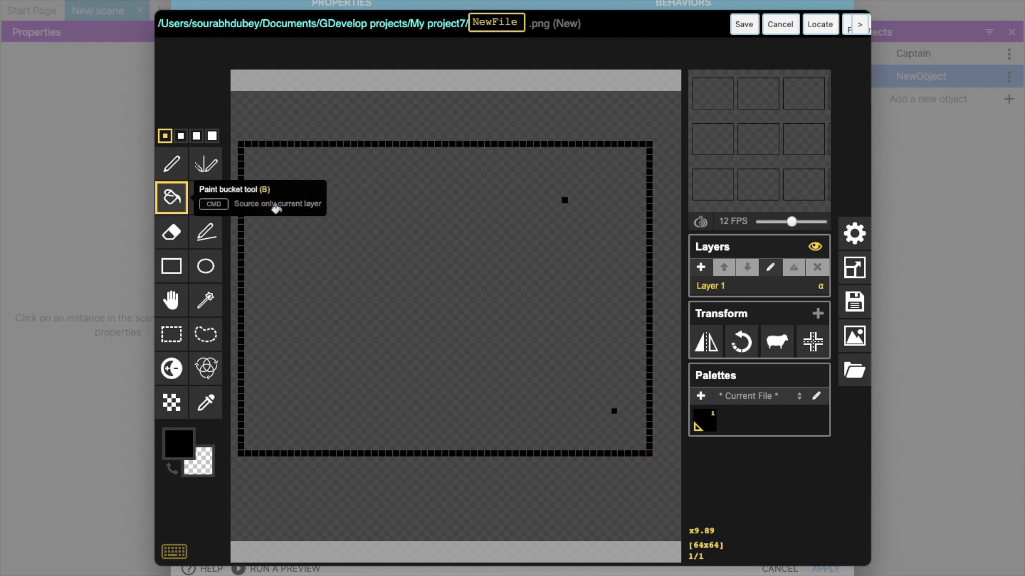
left_click(179, 442)
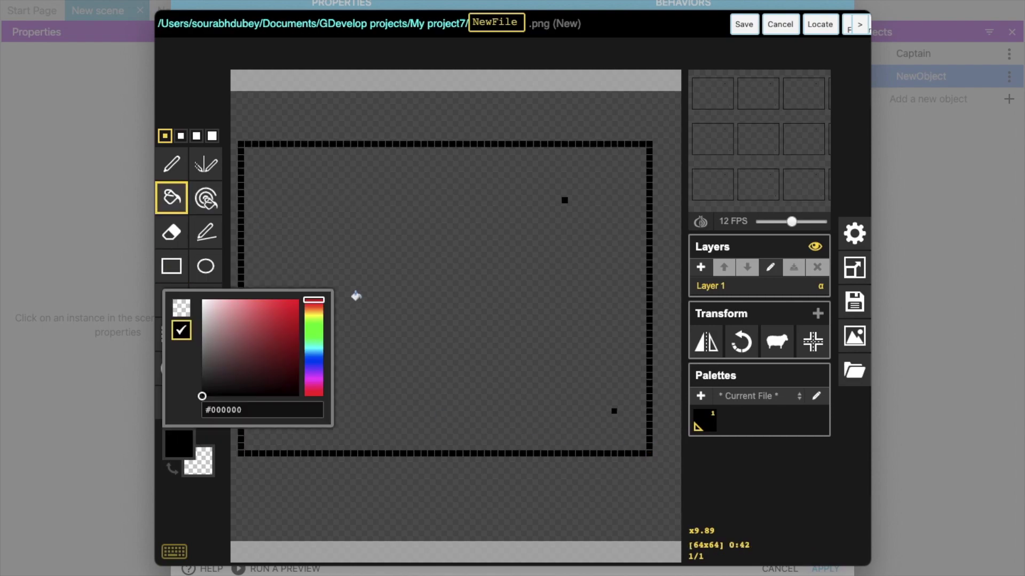
left_click(315, 335)
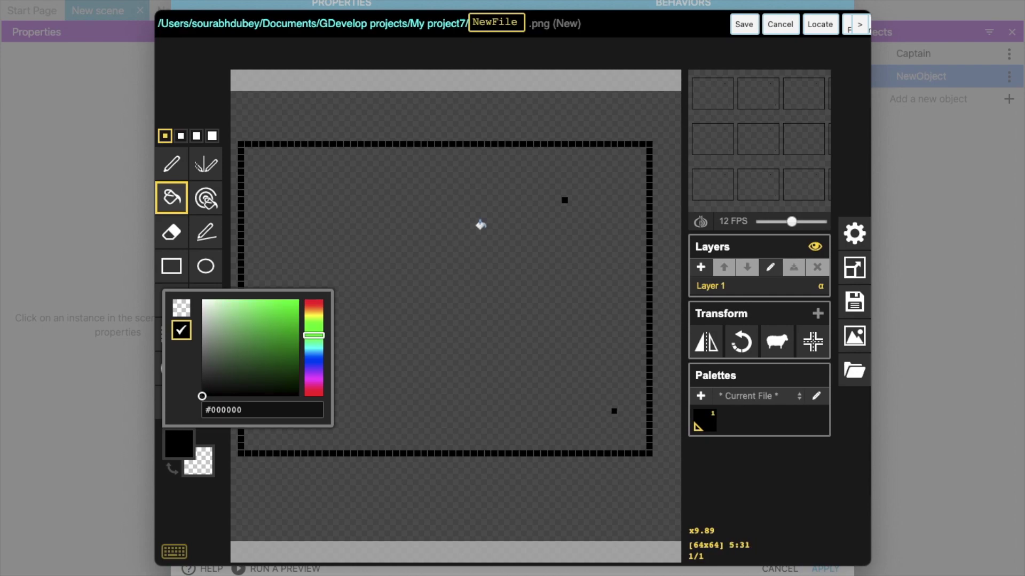
left_click(480, 225)
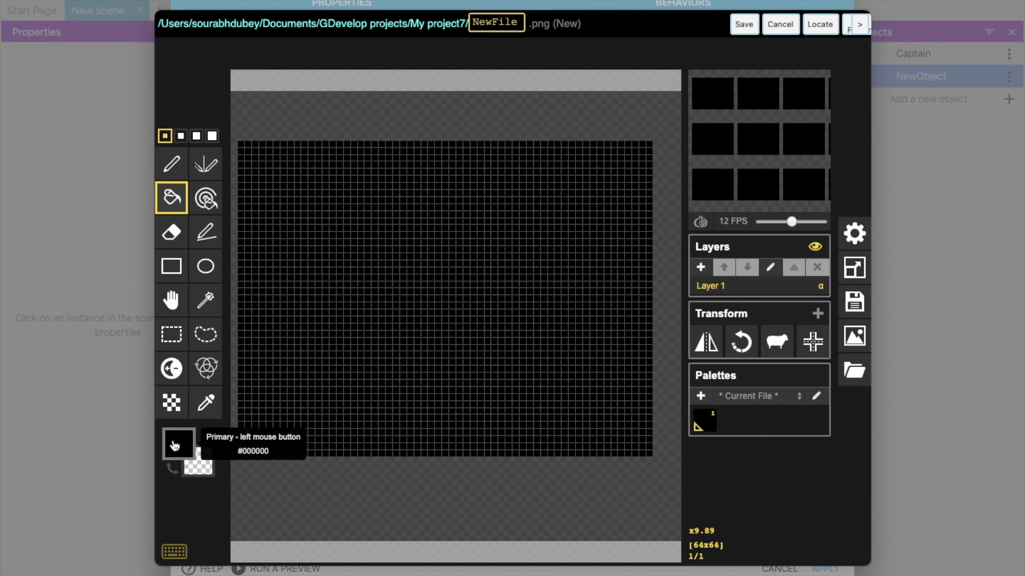
Fill the whole rectangle with bright green #1de746 and save the image to the tiled sprite object, applying its properties
left_click(180, 444)
left_click(285, 314)
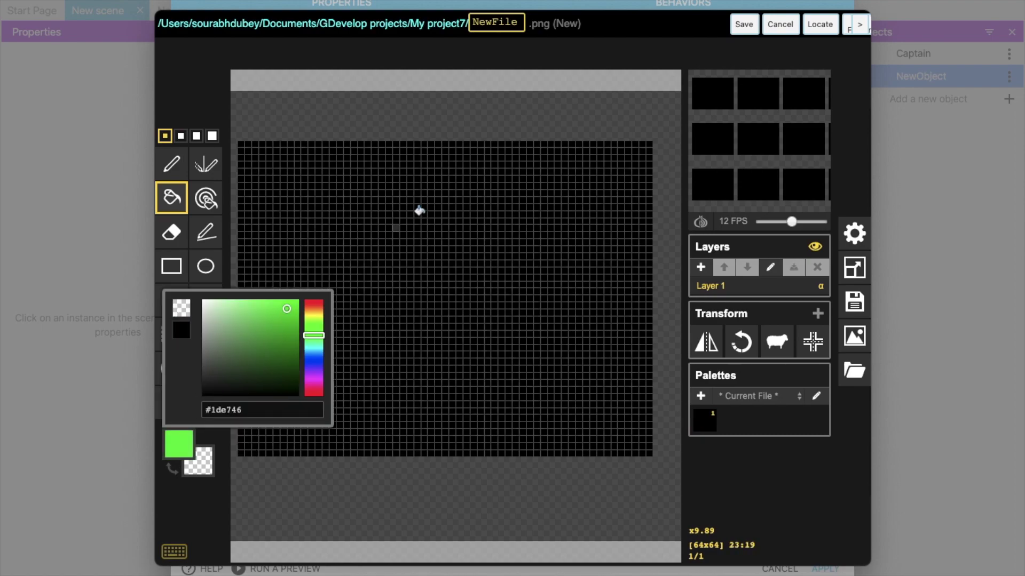
left_click(419, 210)
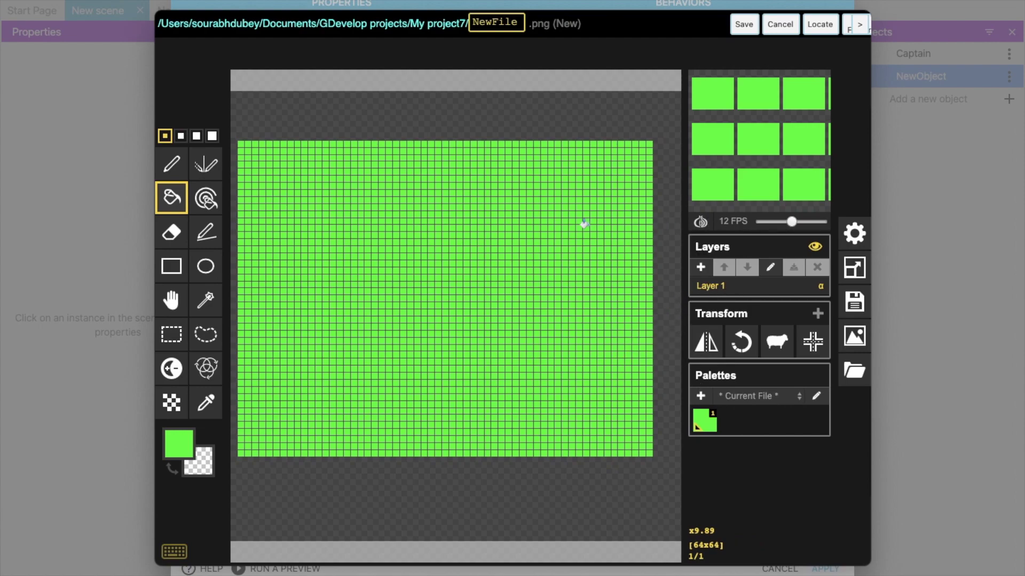
left_click(742, 24)
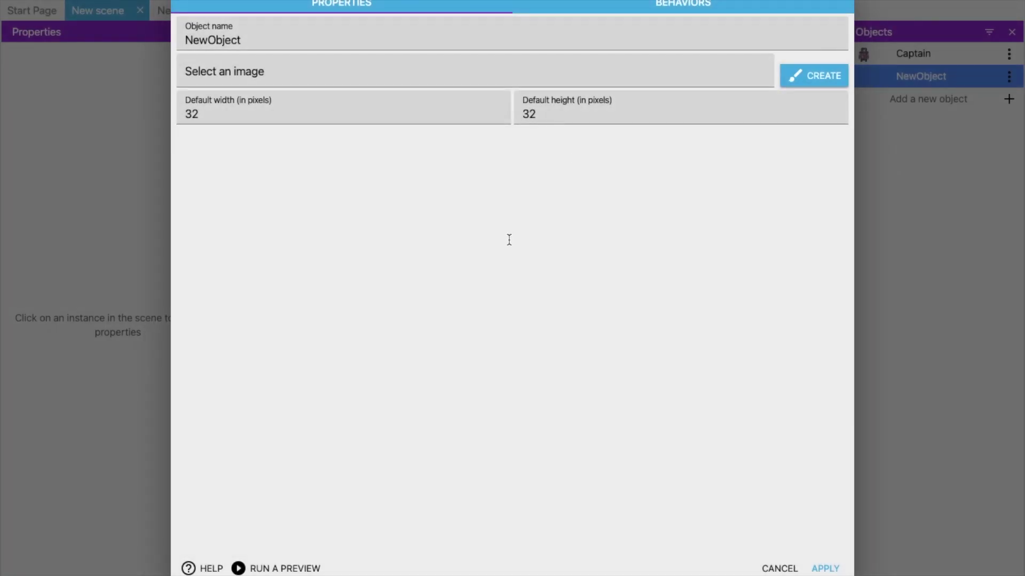
left_click(821, 568)
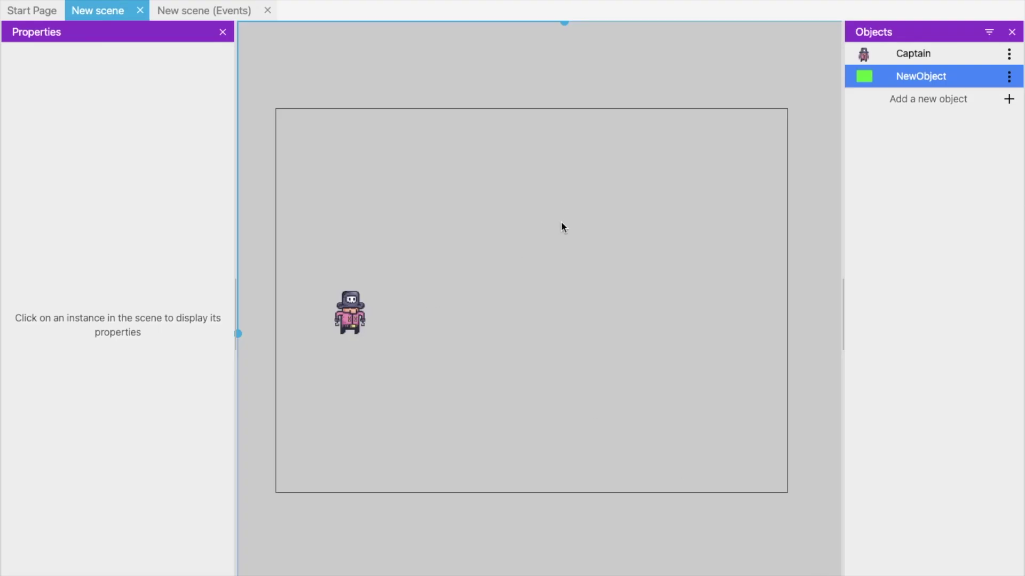
Place an instance of the green tiled sprite below the Captain at about X 155, Y 425 and select it
left_click_drag(899, 76, 376, 382)
left_click(384, 391)
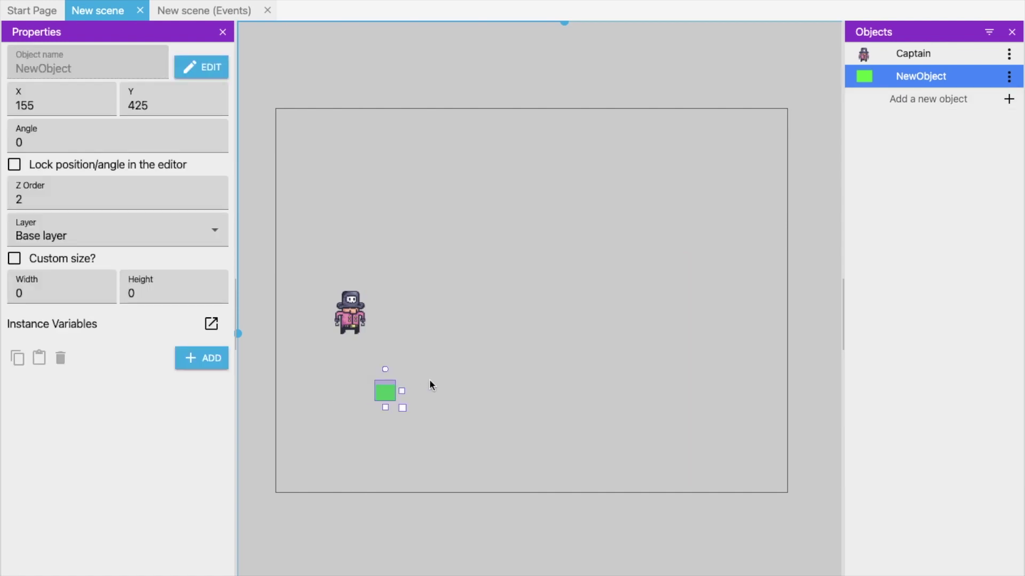
Stretch the green tiled sprite into a long ground strip about 638 px wide, starting at X 45, Y 425
left_click_drag(405, 392, 778, 388)
left_click_drag(502, 391, 454, 391)
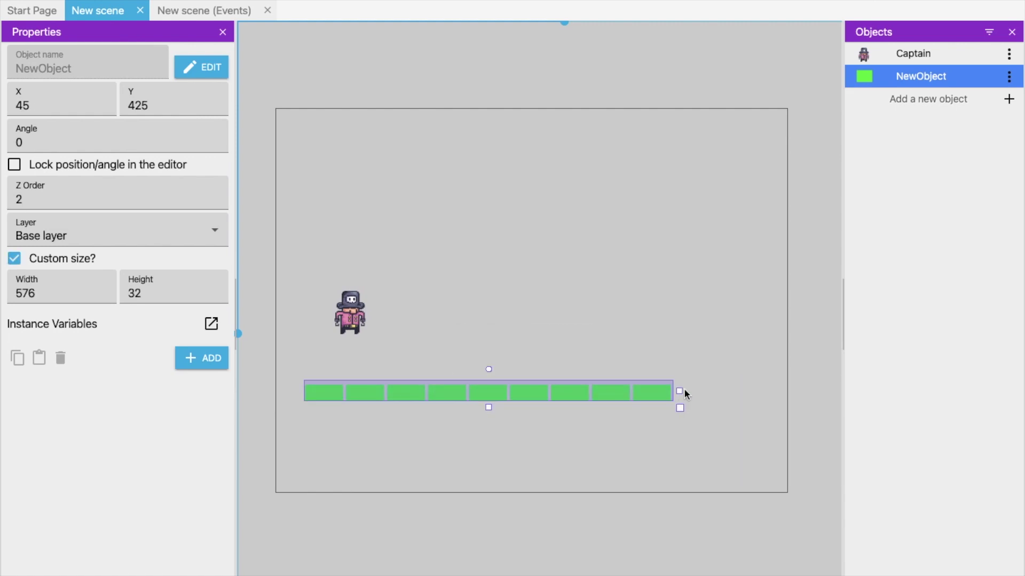
left_click_drag(679, 391, 718, 391)
left_click(606, 455)
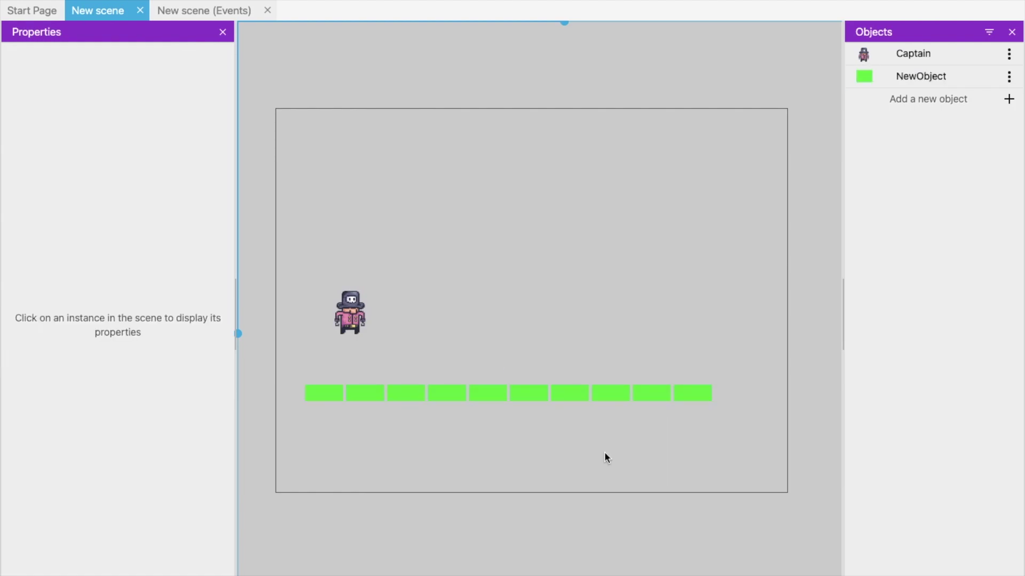
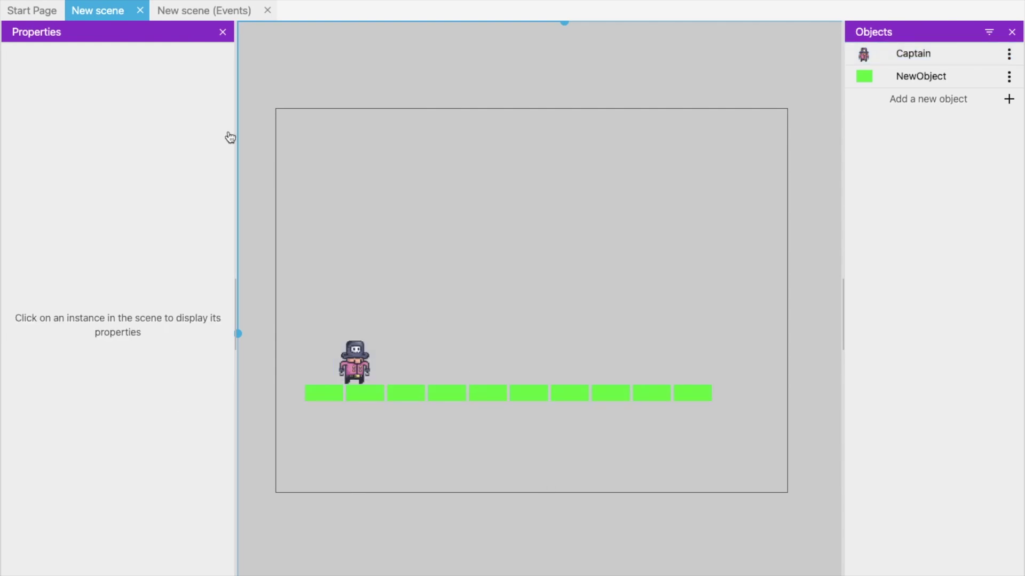
Run a preview of the scene to check the Captain on the green strip, and close the preview
key("F5")
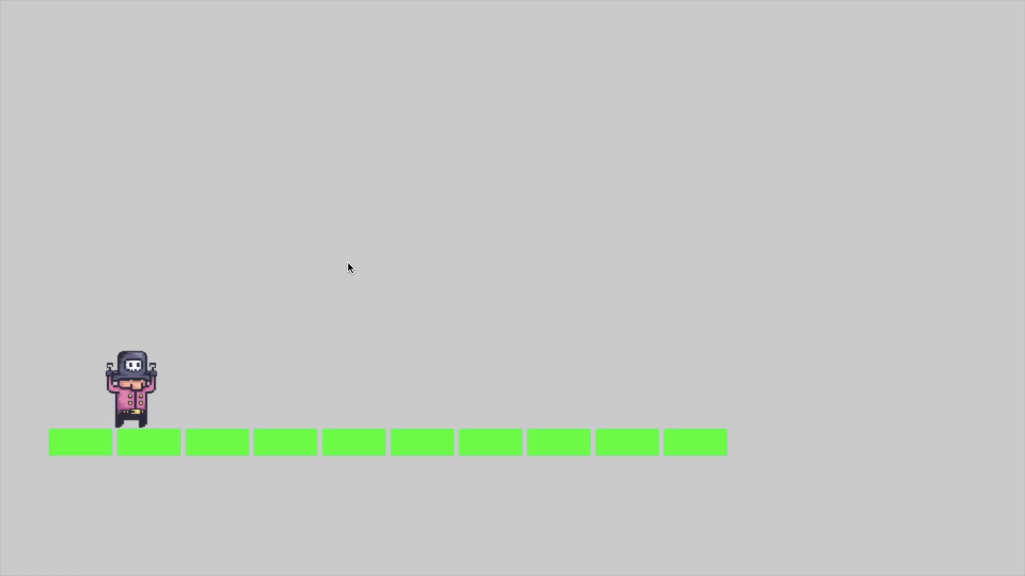
left_click(137, 325)
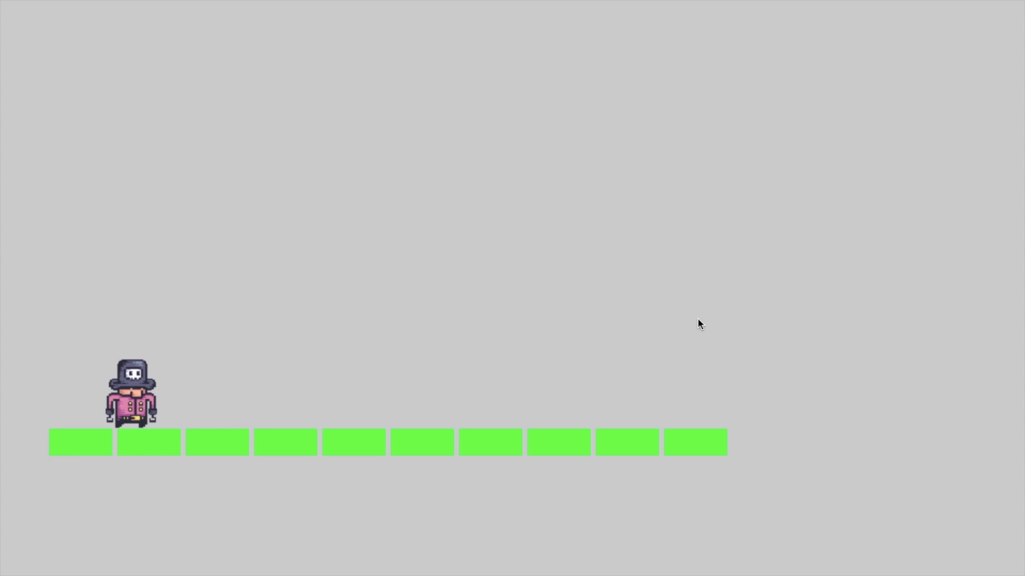
key("super+w")
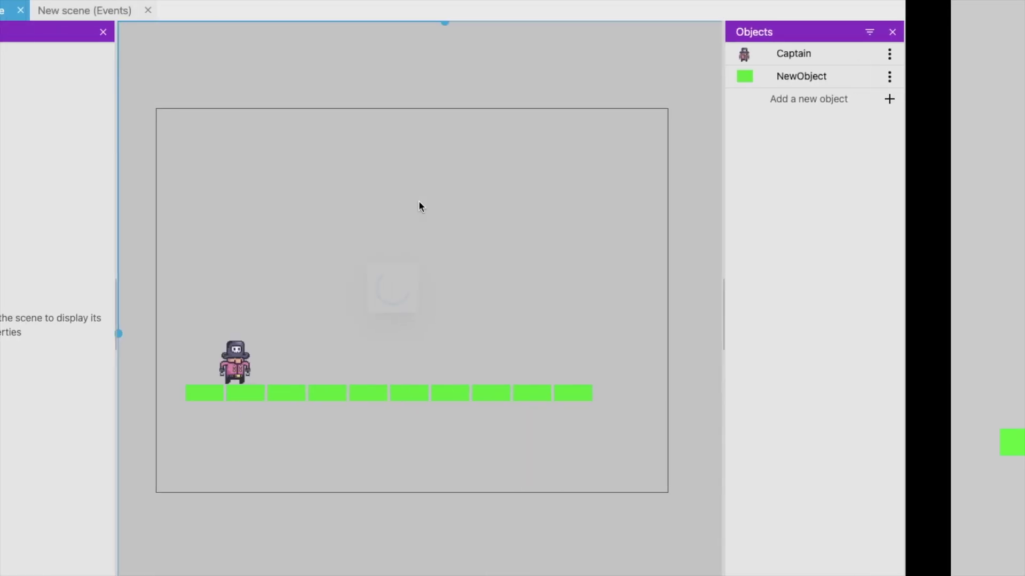
Add the Top-down movement (4 or 8 directions) behavior to the Captain object
left_click(357, 371)
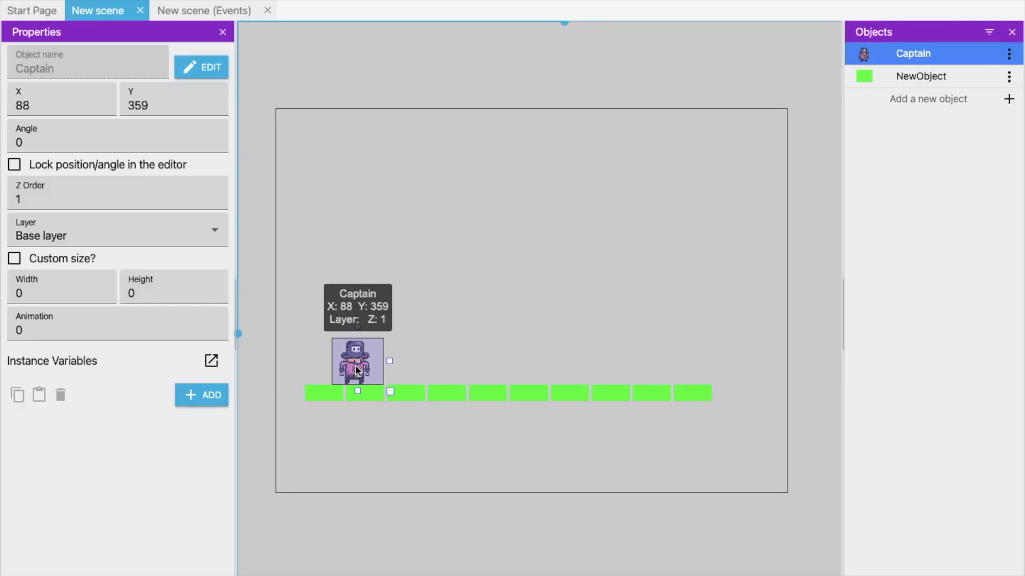
right_click(356, 368)
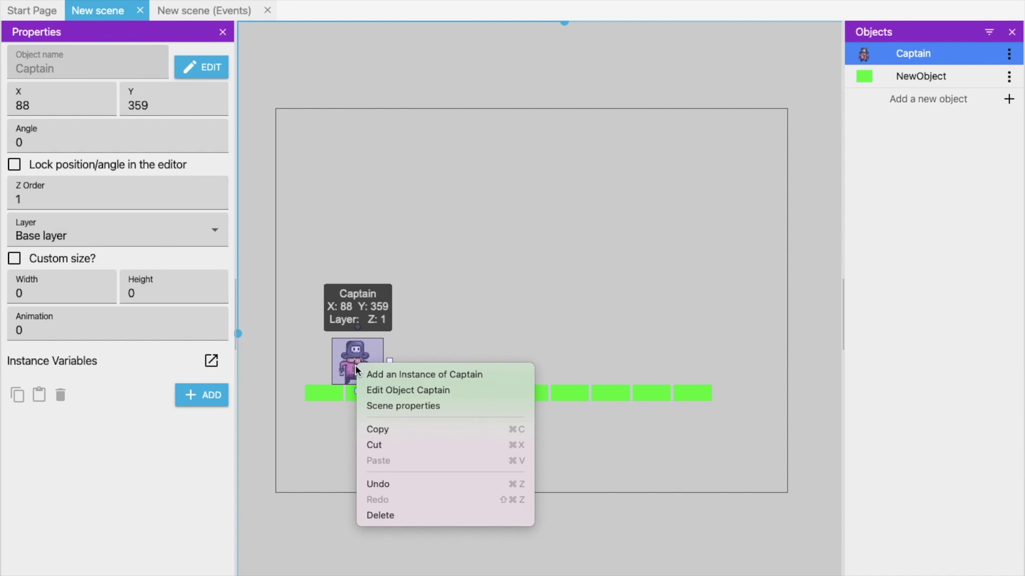
left_click(424, 392)
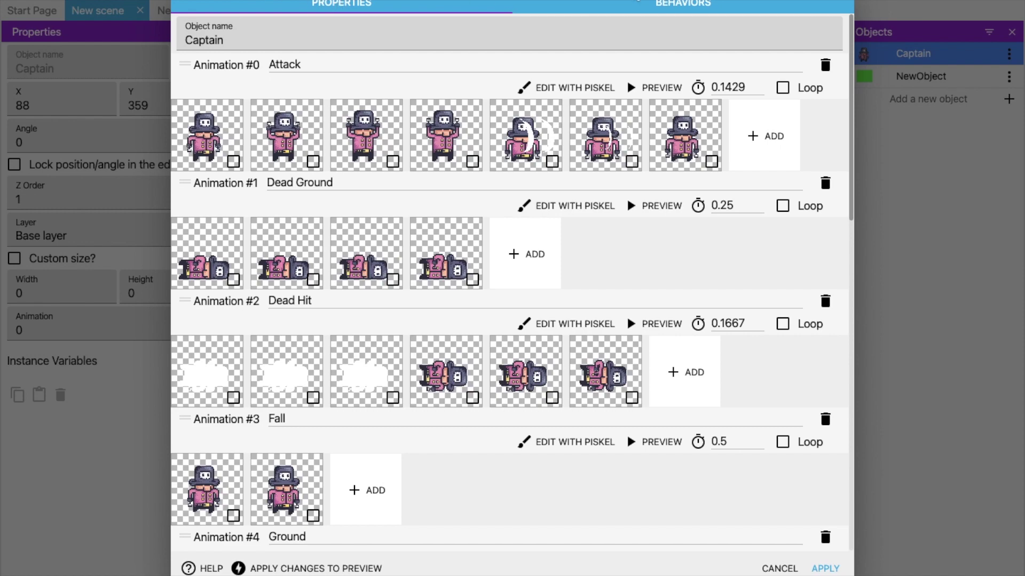
left_click(688, 6)
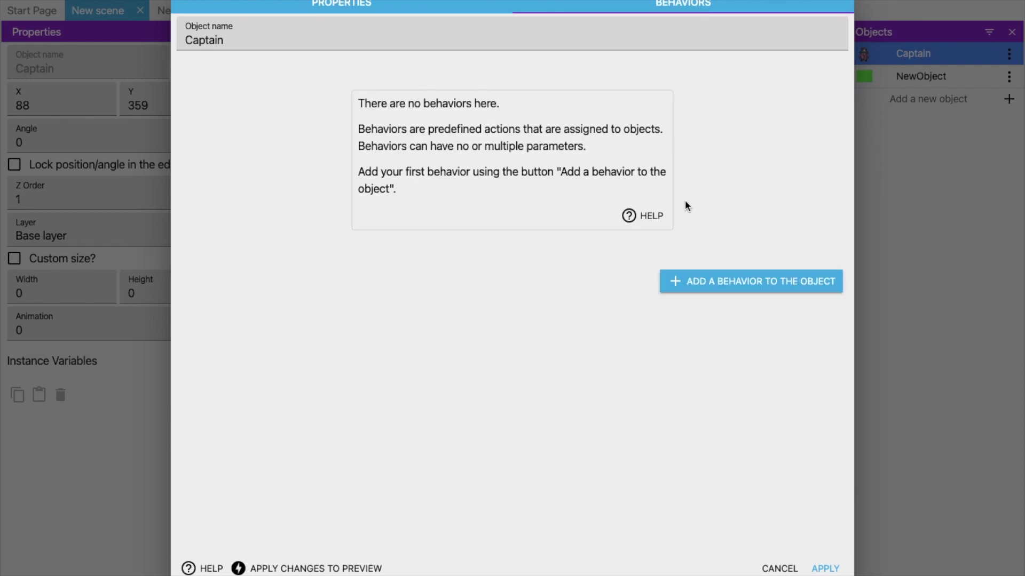
left_click(778, 282)
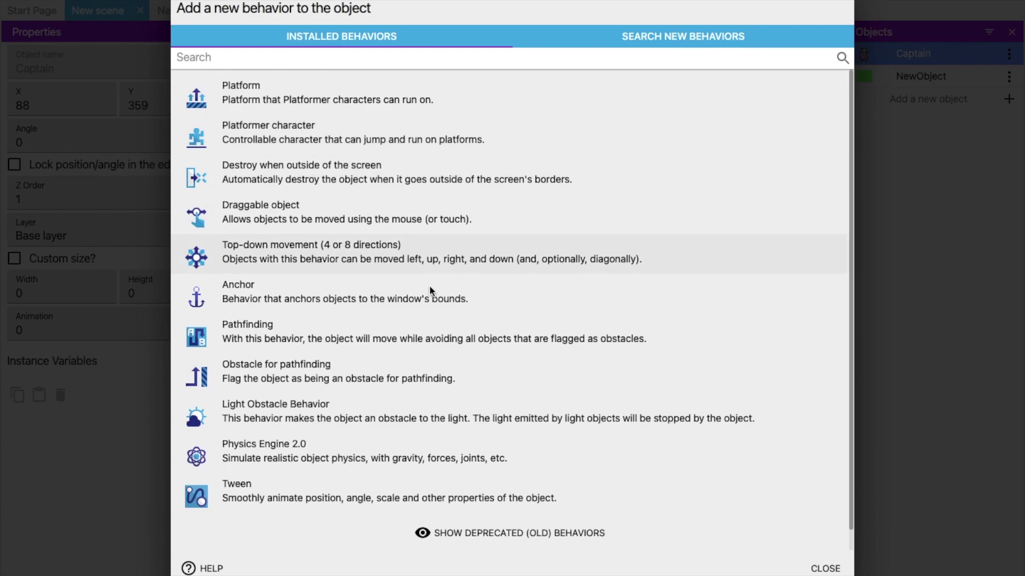
left_click(378, 246)
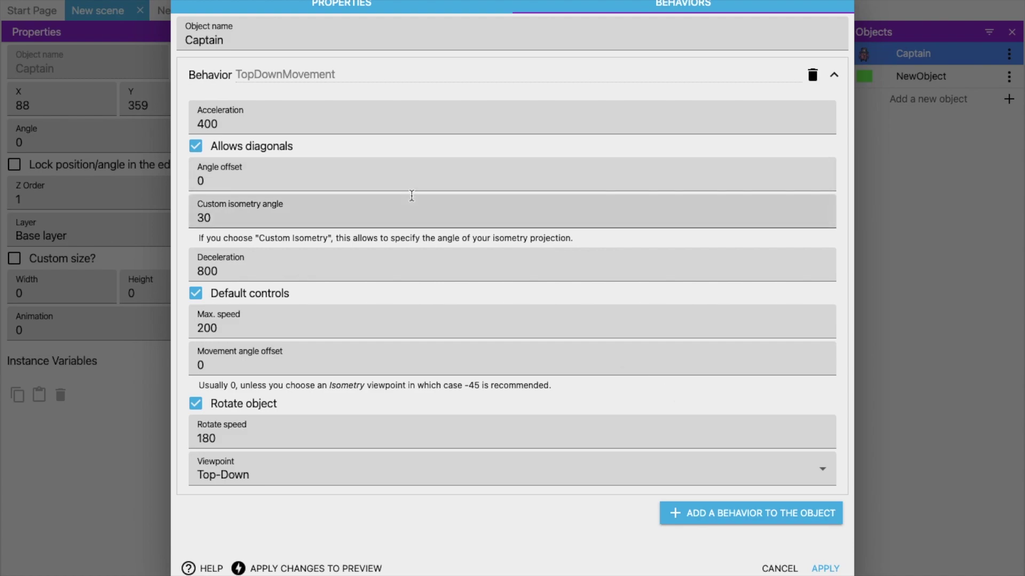
Look through the Captain's animation list down to the Scare Run animation
left_click(312, 4)
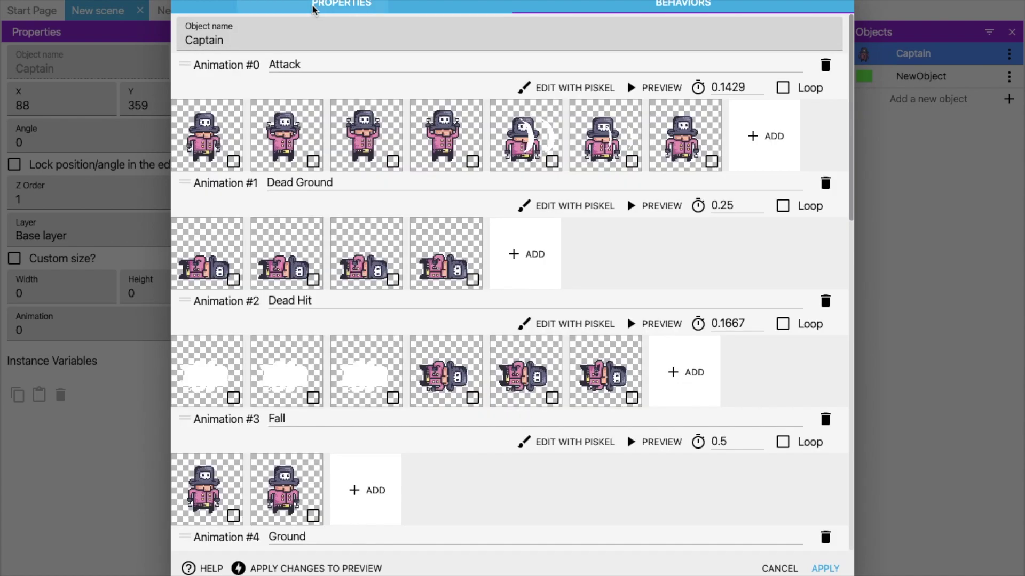
left_click(693, 5)
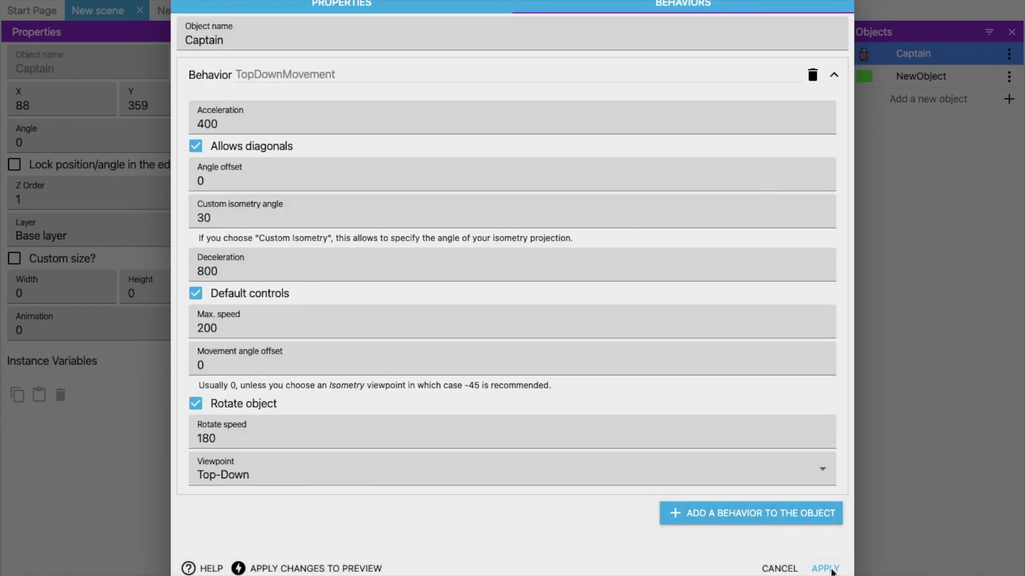
left_click(293, 7)
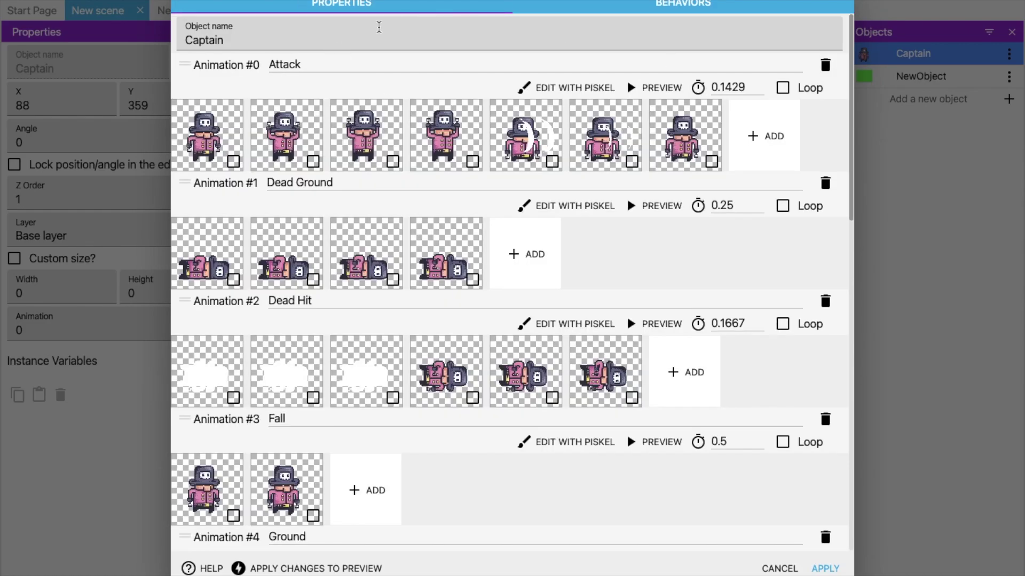
scroll(614, 394, "down", 10)
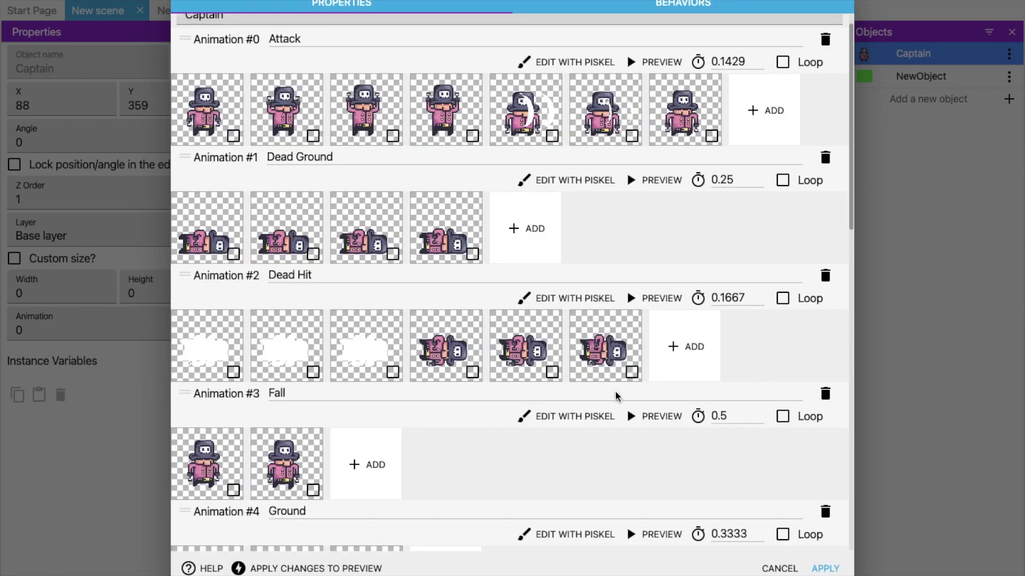
scroll(615, 395, "down", 6)
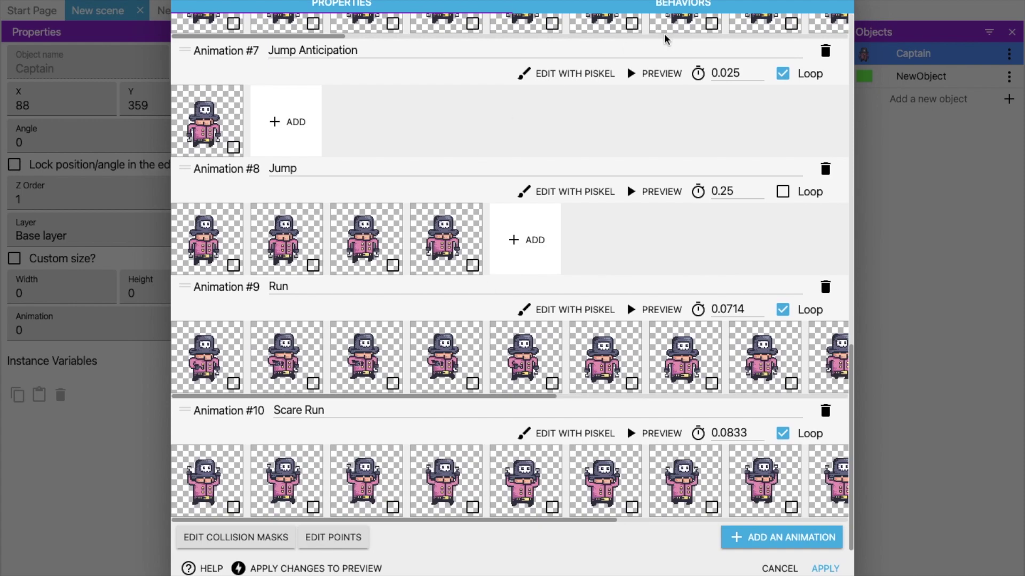
Add the Platformer character behavior to the Captain alongside its top-down movement and apply the object changes
left_click(694, 9)
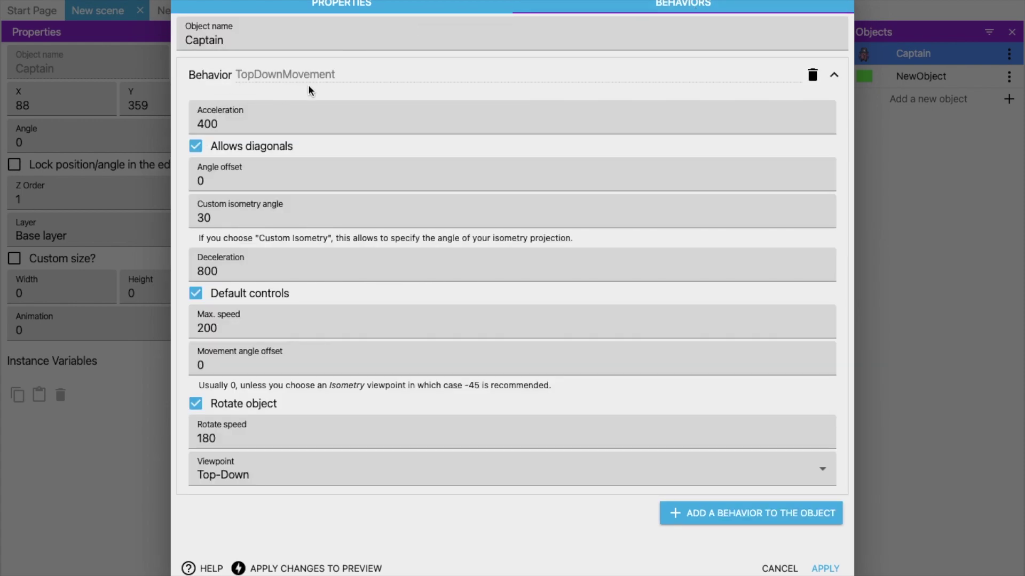
left_click(832, 73)
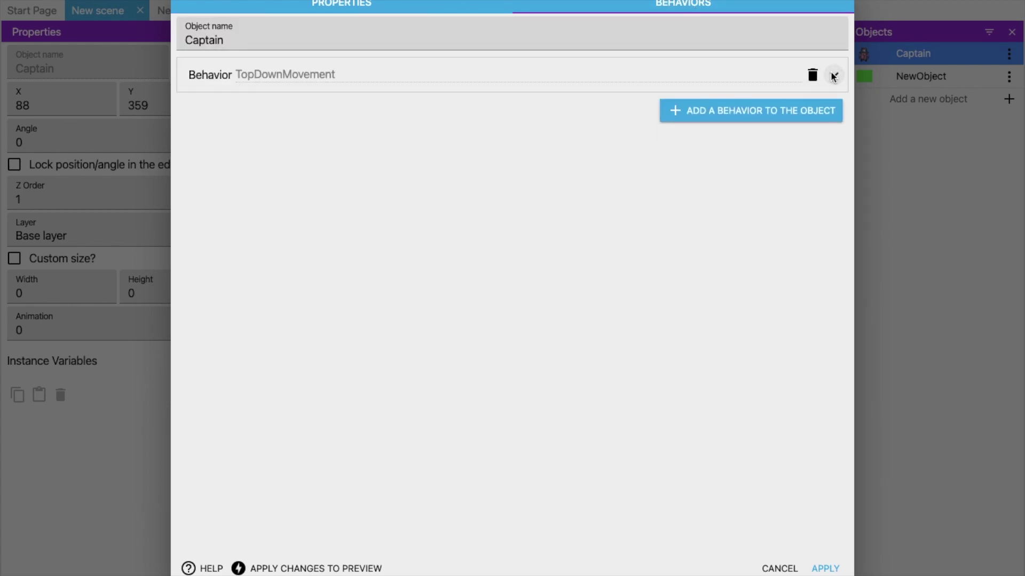
left_click(777, 114)
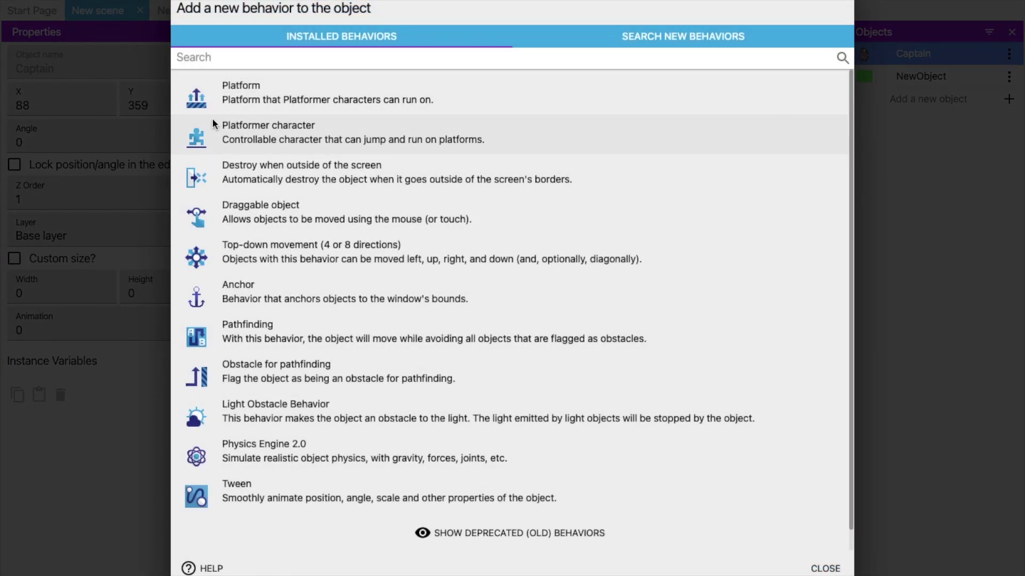
left_click(324, 132)
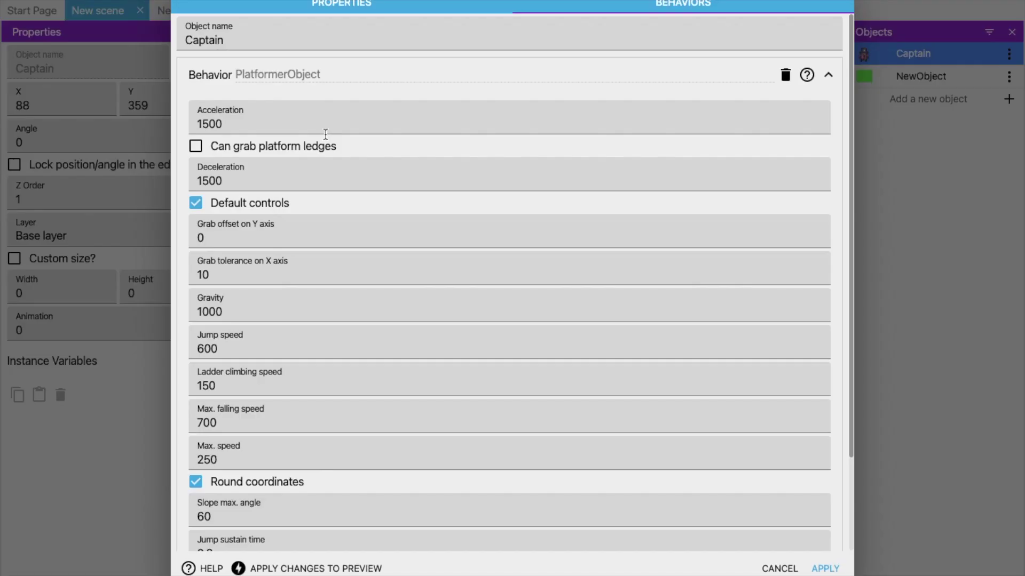
left_click(830, 75)
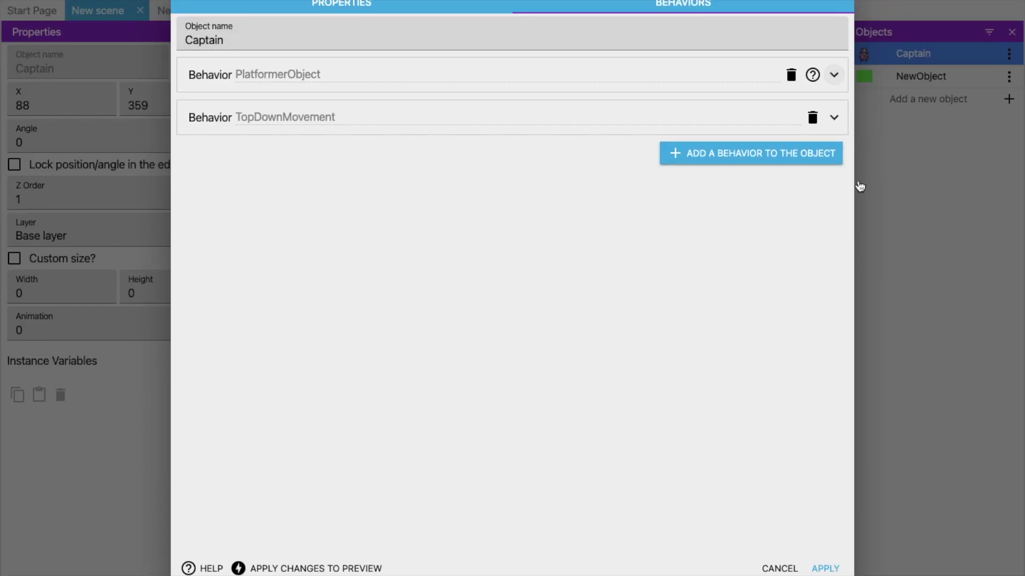
left_click(825, 568)
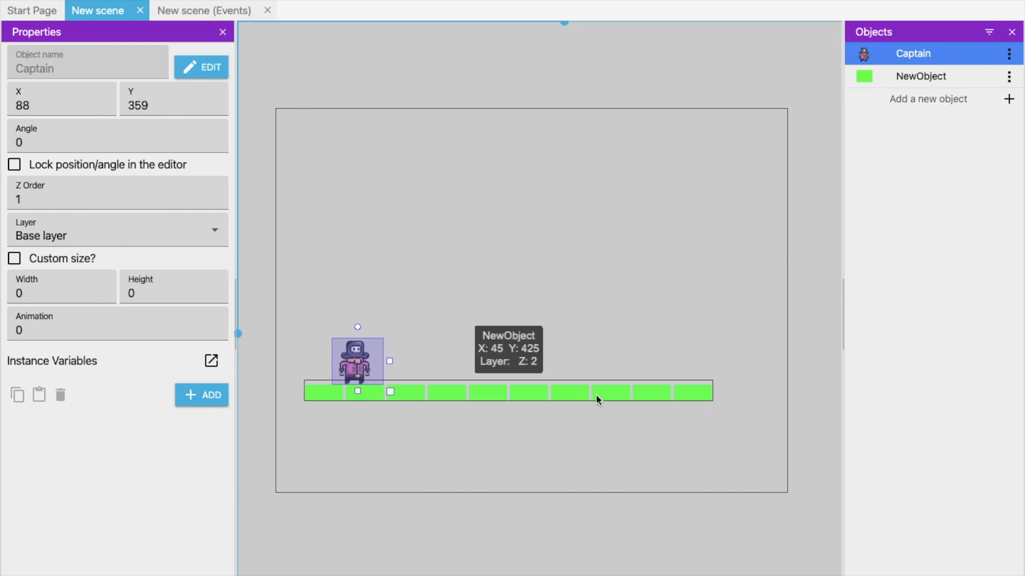
Open the green tiled sprite object for editing and rename it "road"
left_click(596, 397)
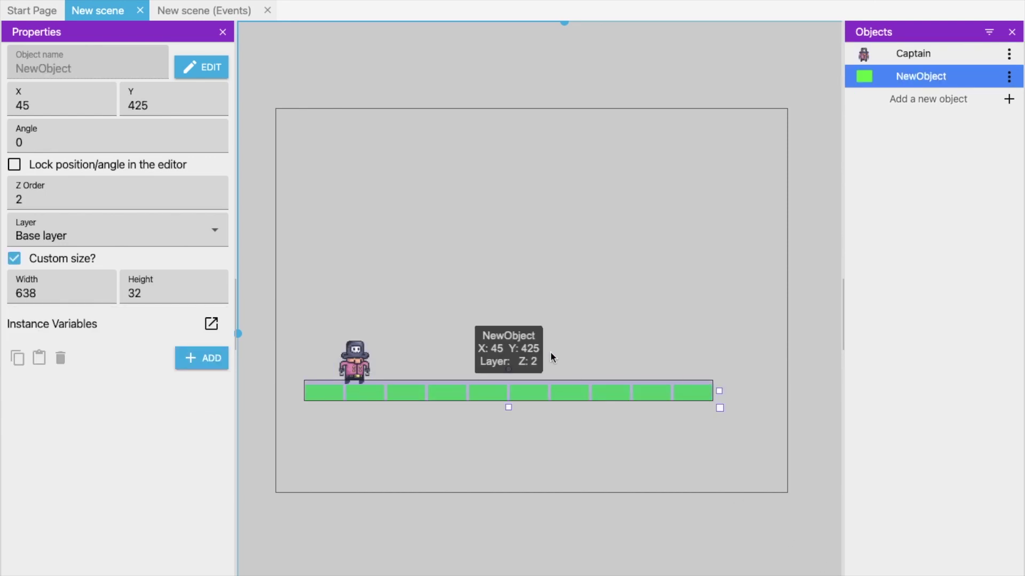
right_click(654, 395)
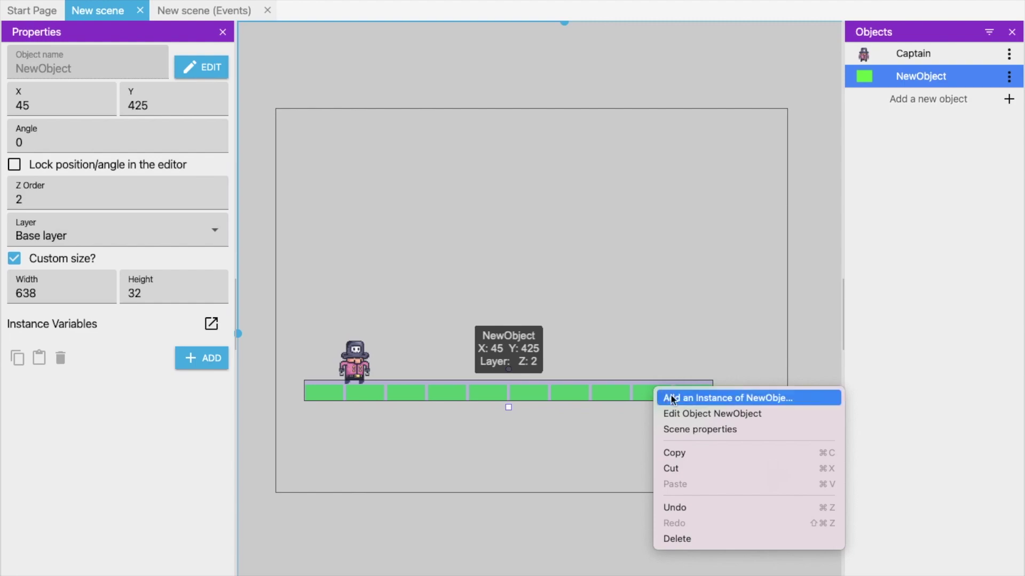
left_click(715, 414)
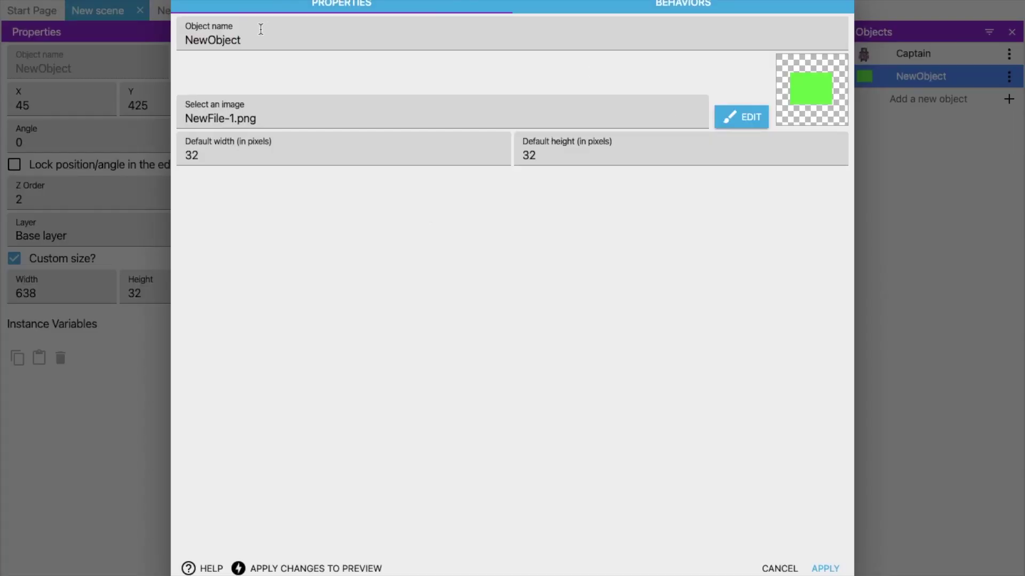
double_click(256, 38)
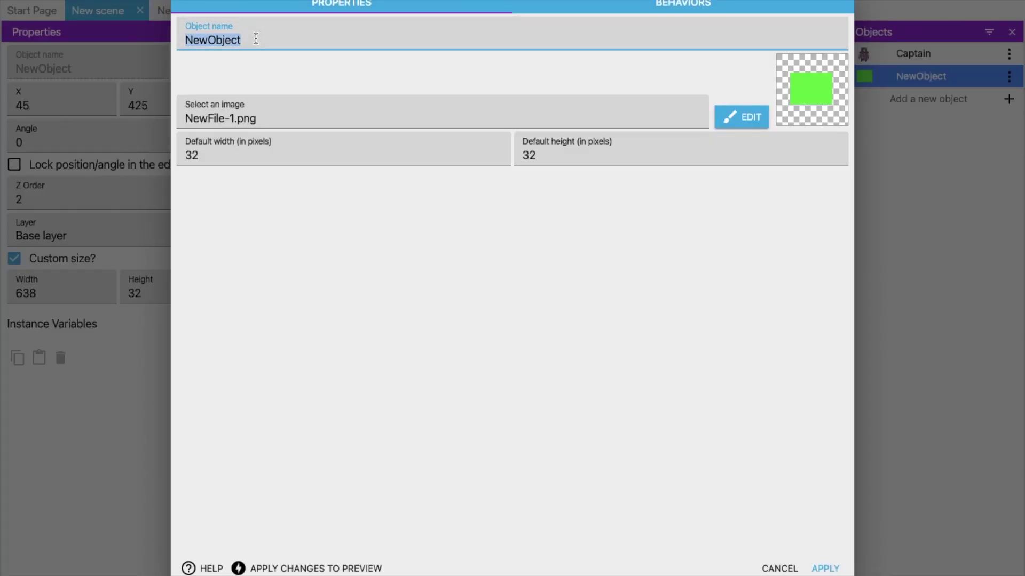
type("road")
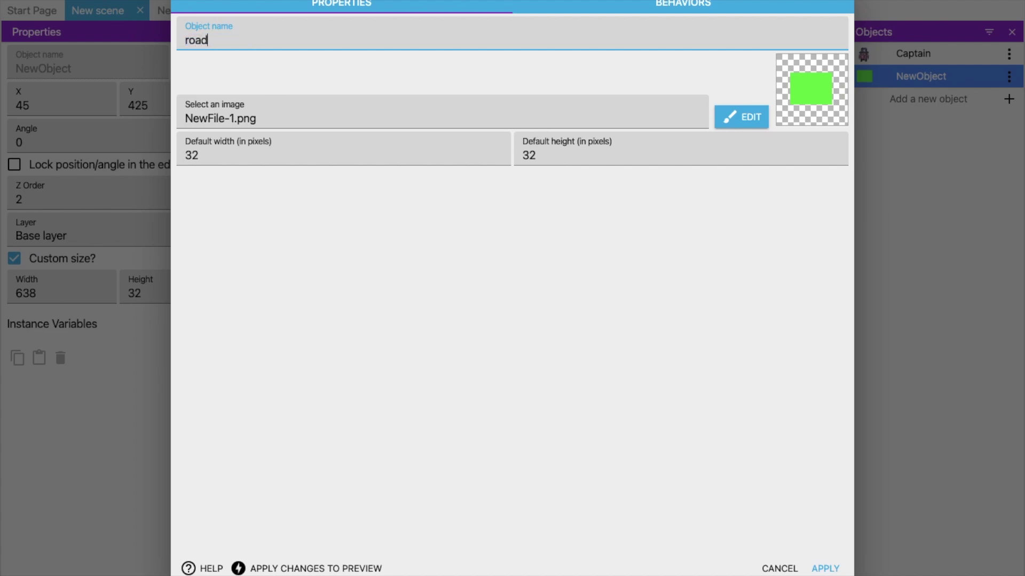
left_click(465, 210)
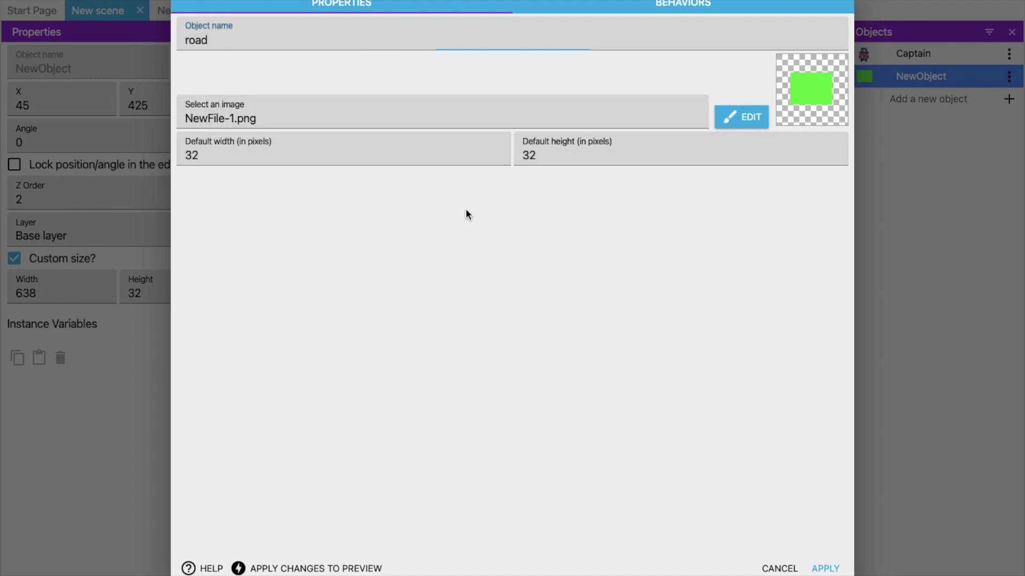
Add the Platform behavior to the road object and apply the changes
left_click(678, 6)
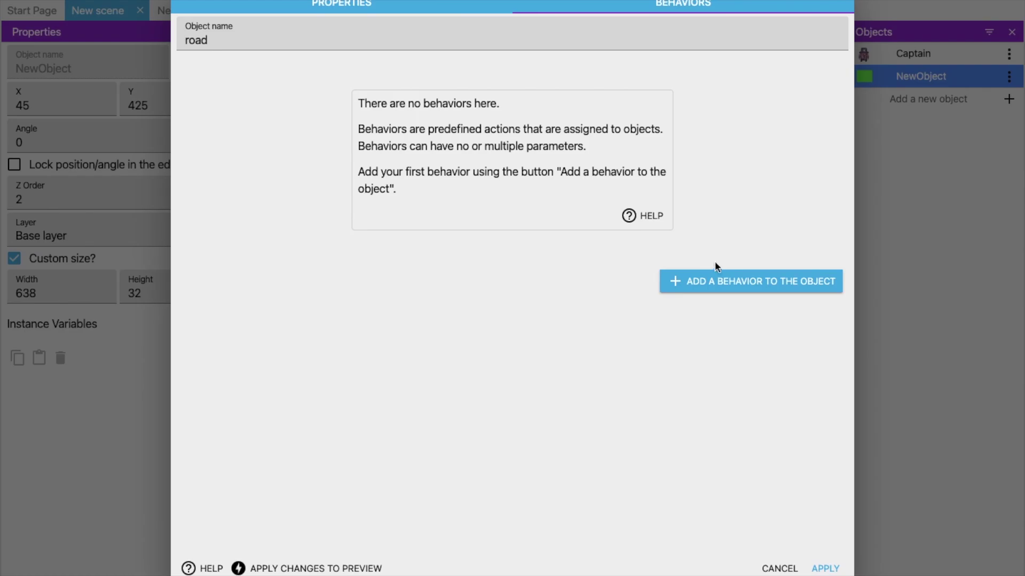
left_click(725, 277)
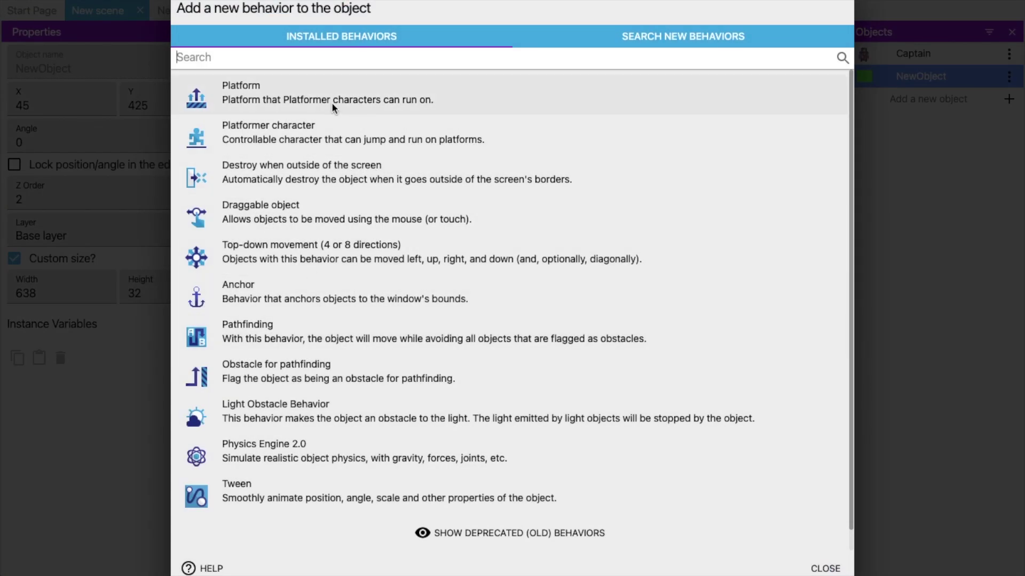
left_click(378, 94)
left_click(823, 568)
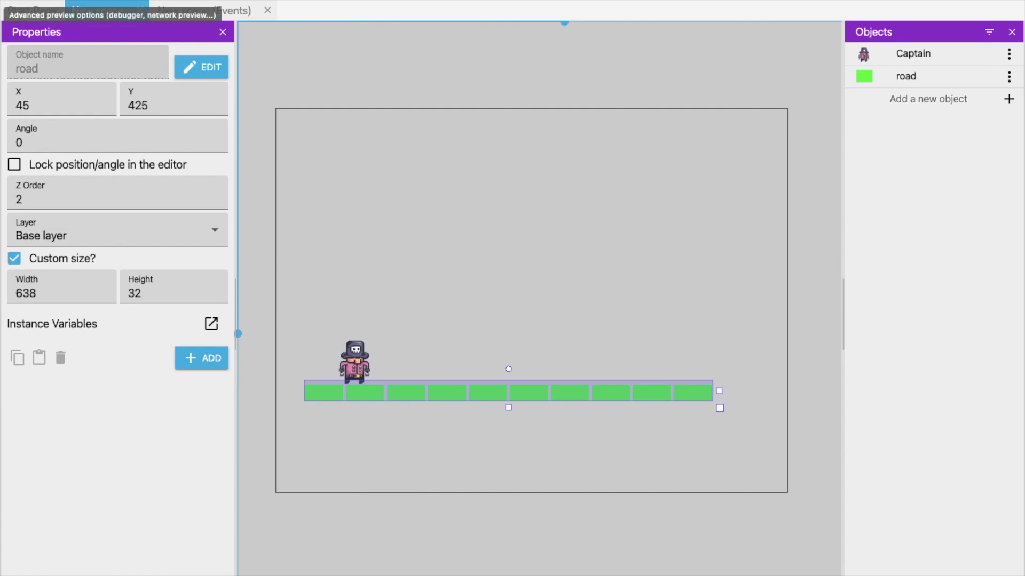
Launch the live preview, continuing without a subscription, and move the Captain right along the road
left_click(97, 1)
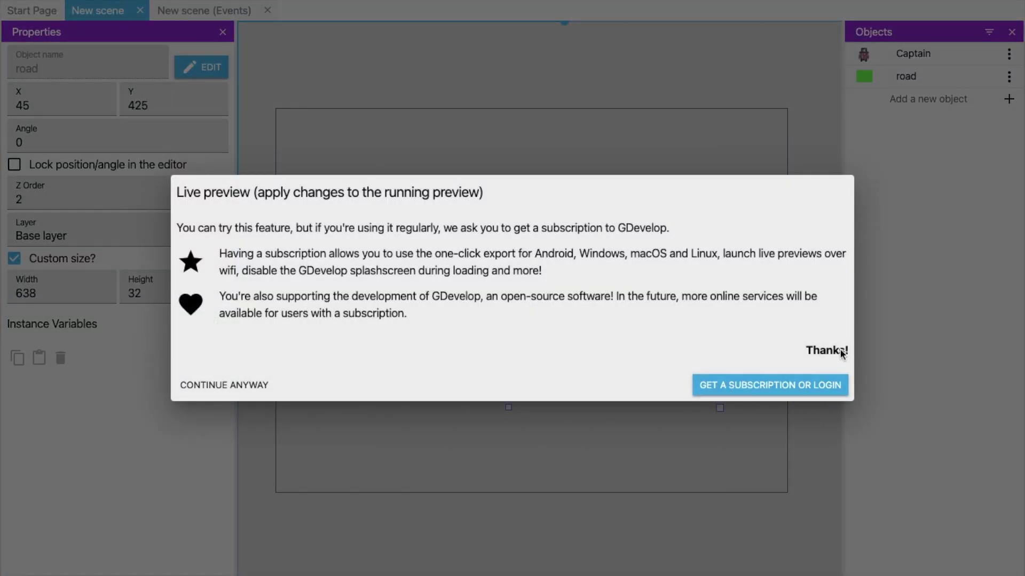
left_click(236, 384)
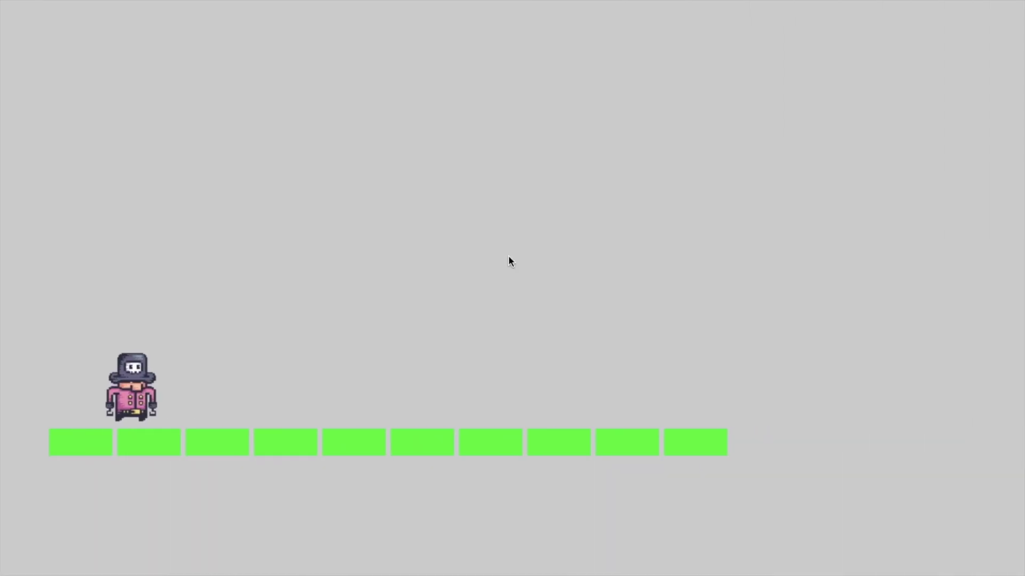
key("Right")
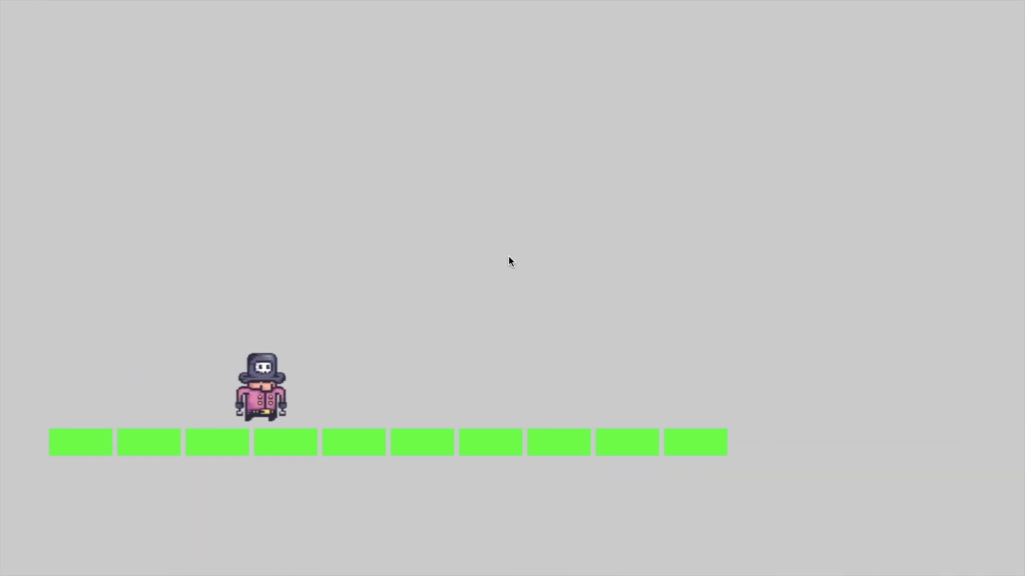
Move the Captain left and right along the road in the running preview, and close the preview
key("Left")
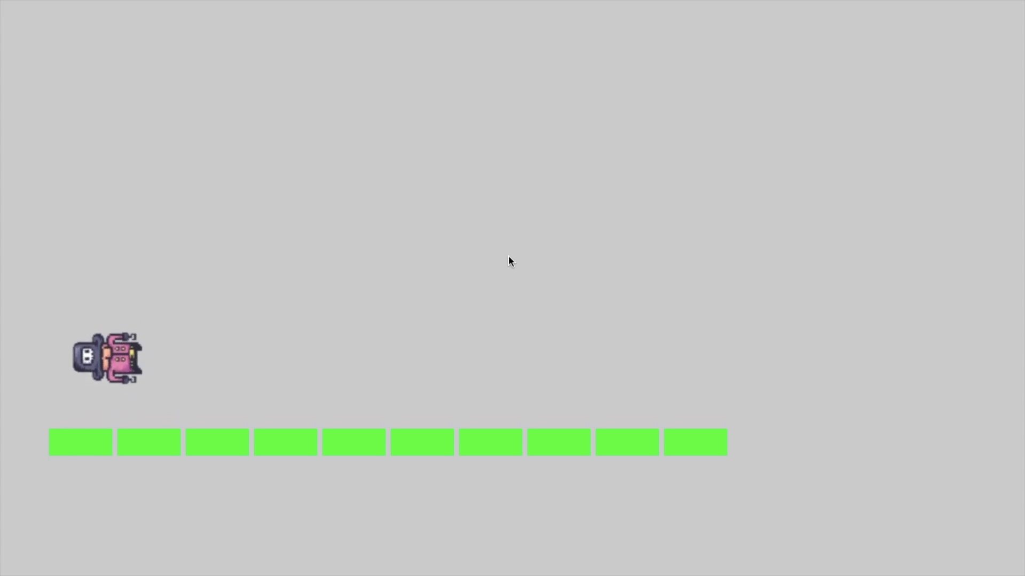
key("Right")
key("Left")
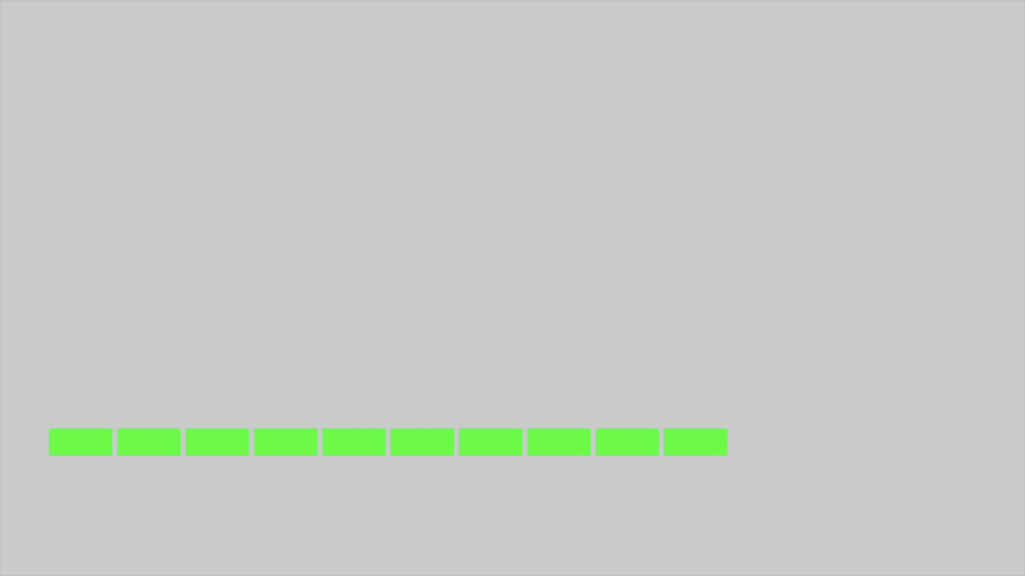
left_click(12, 4)
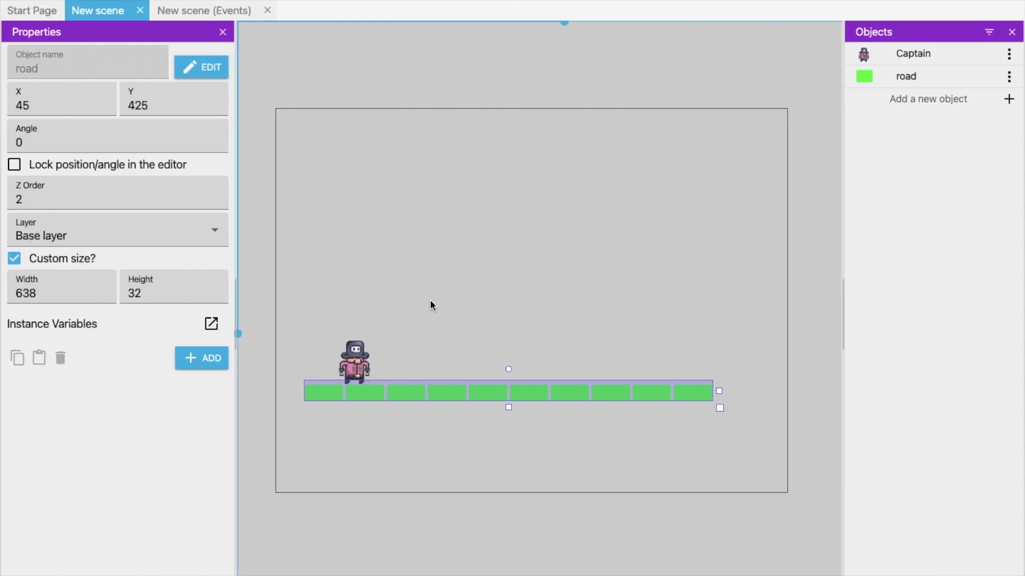
Turn off Rotate object in the Captain's TopDownMovement behavior and apply the object changes
left_click(353, 358)
right_click(353, 357)
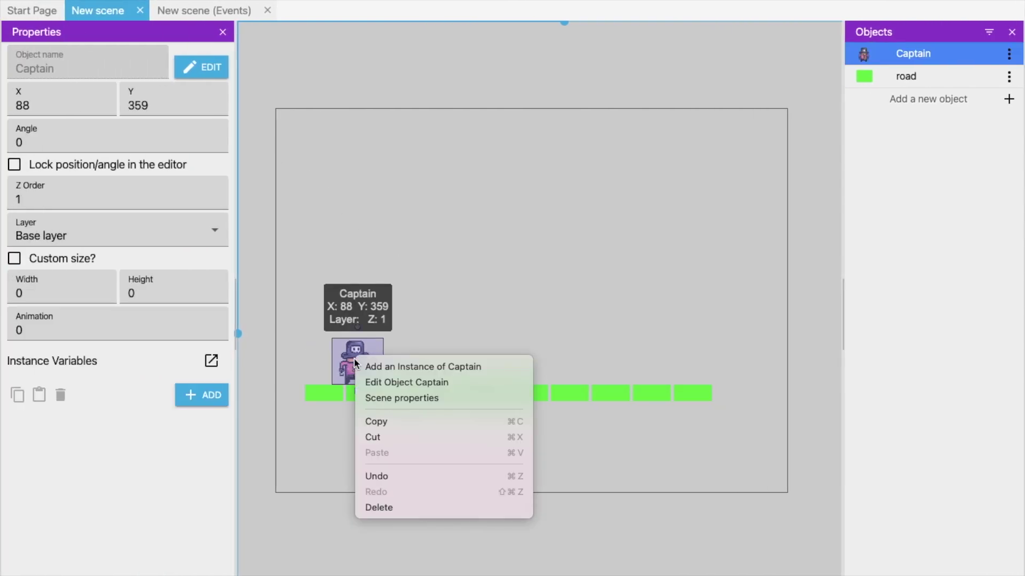
left_click(406, 381)
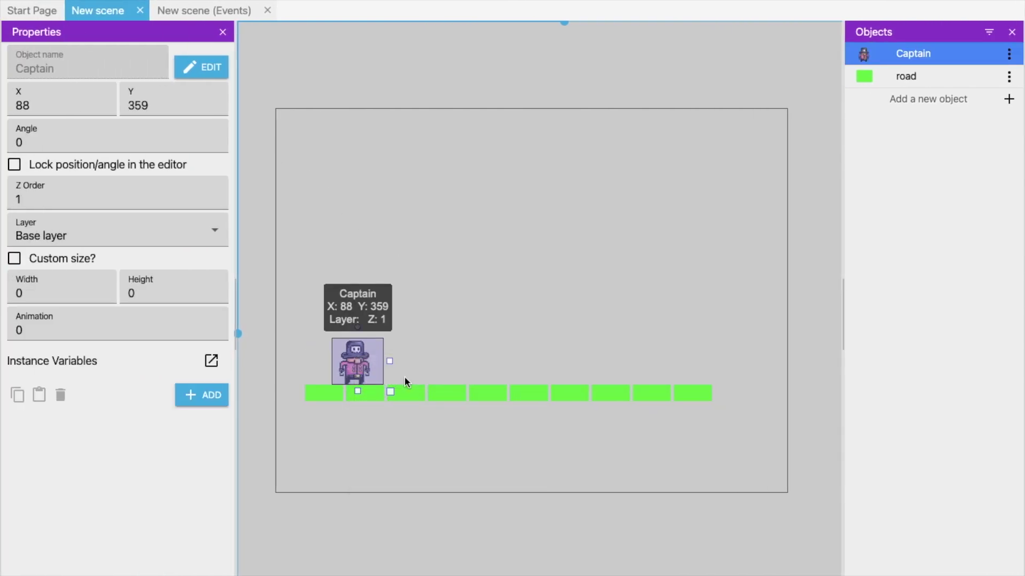
scroll(383, 494, "down", 15)
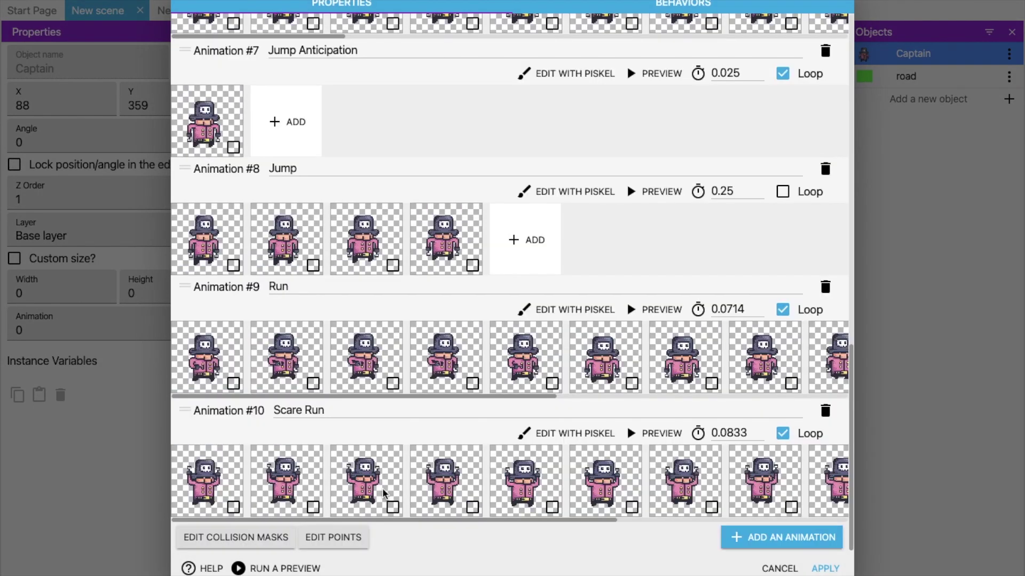
left_click(694, 5)
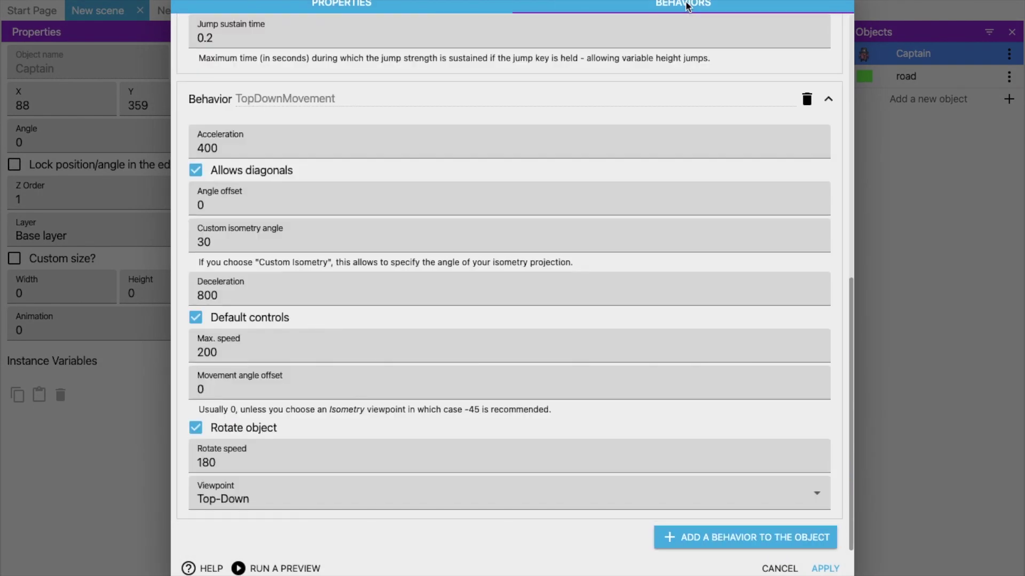
left_click(196, 428)
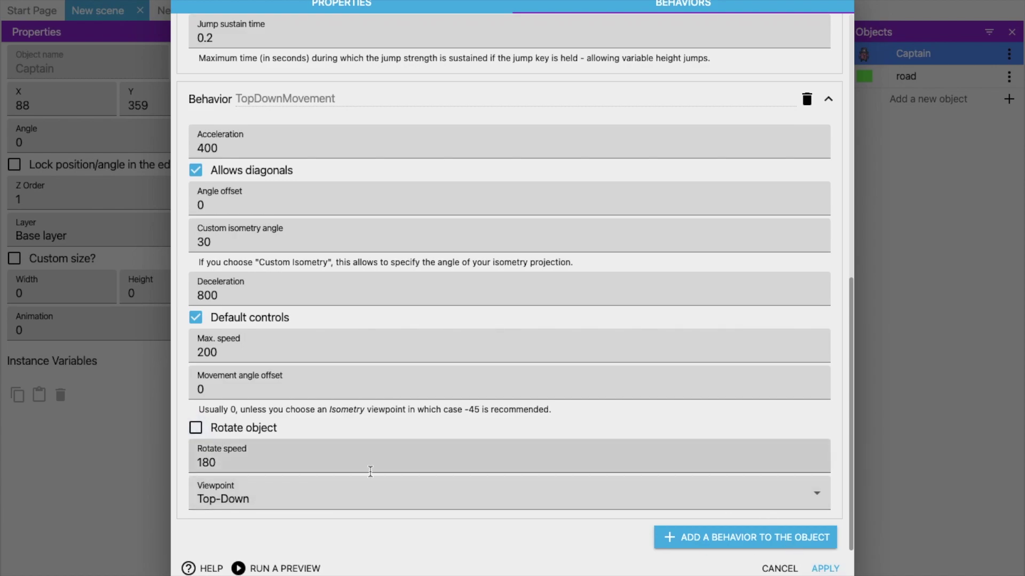
left_click(825, 568)
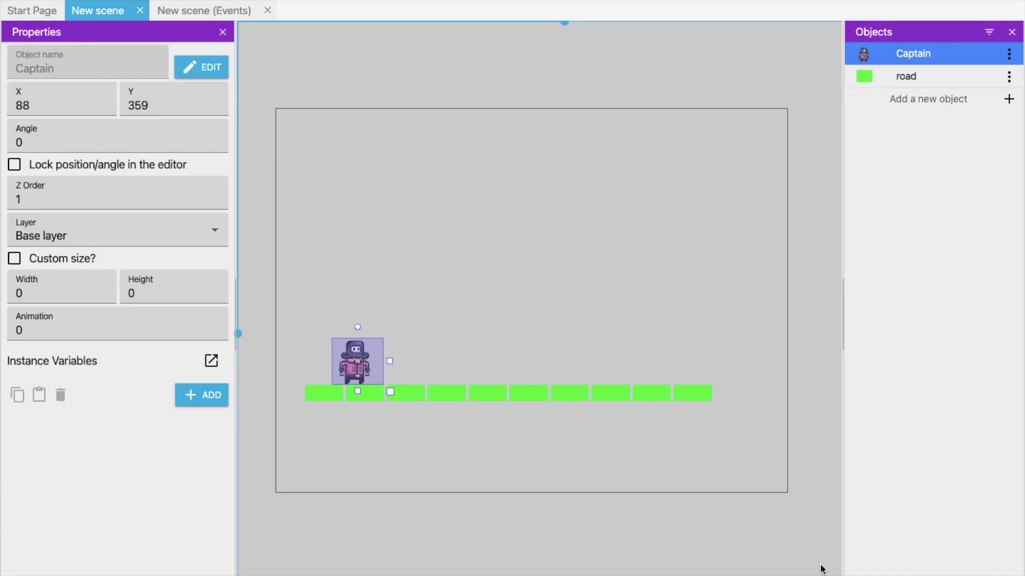
Preview the scene, test the Captain walking both ways and jumping on the road, and close the preview
left_click(99, 2)
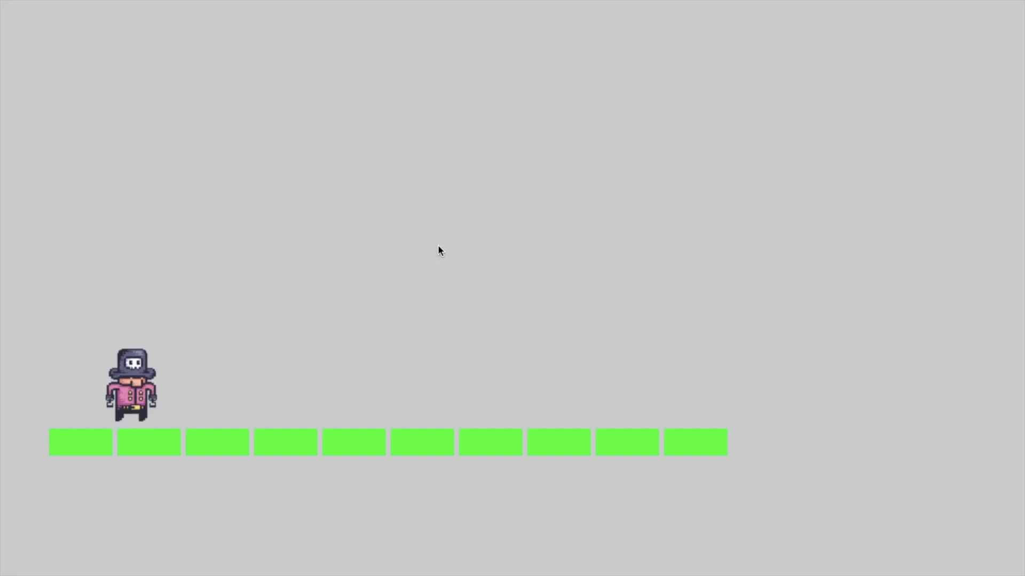
left_click(437, 245)
key("Right")
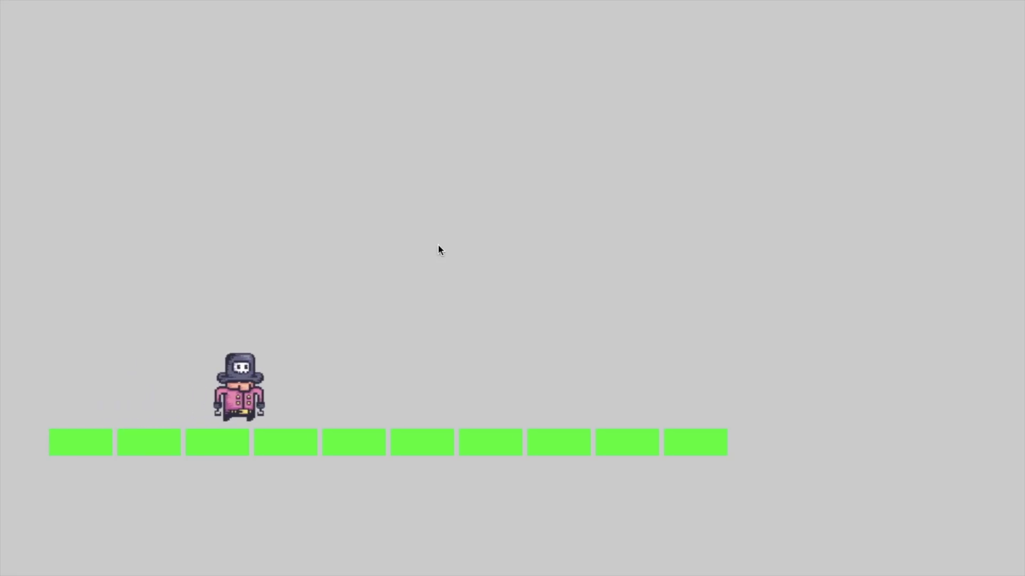
key("Left")
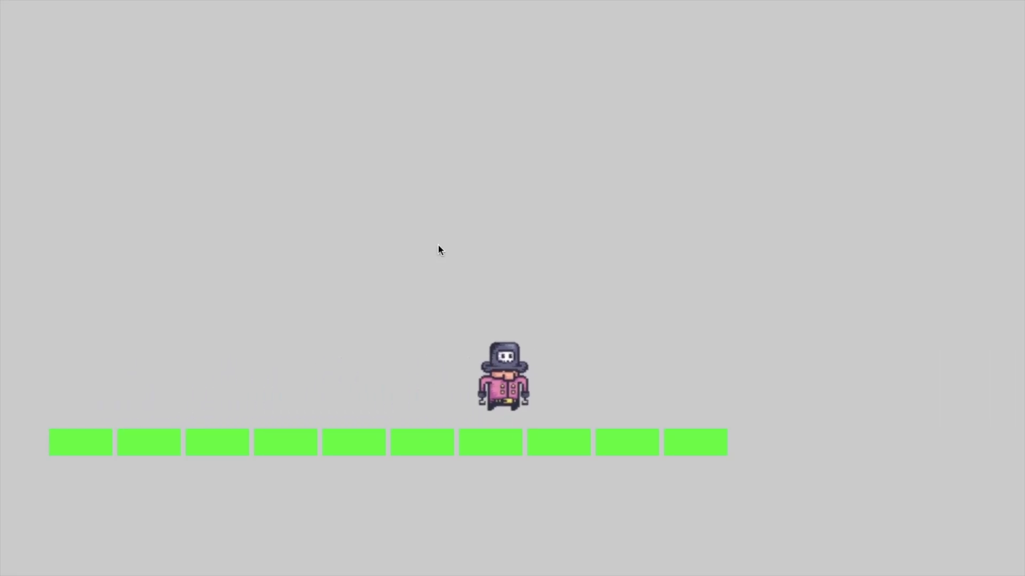
key("space")
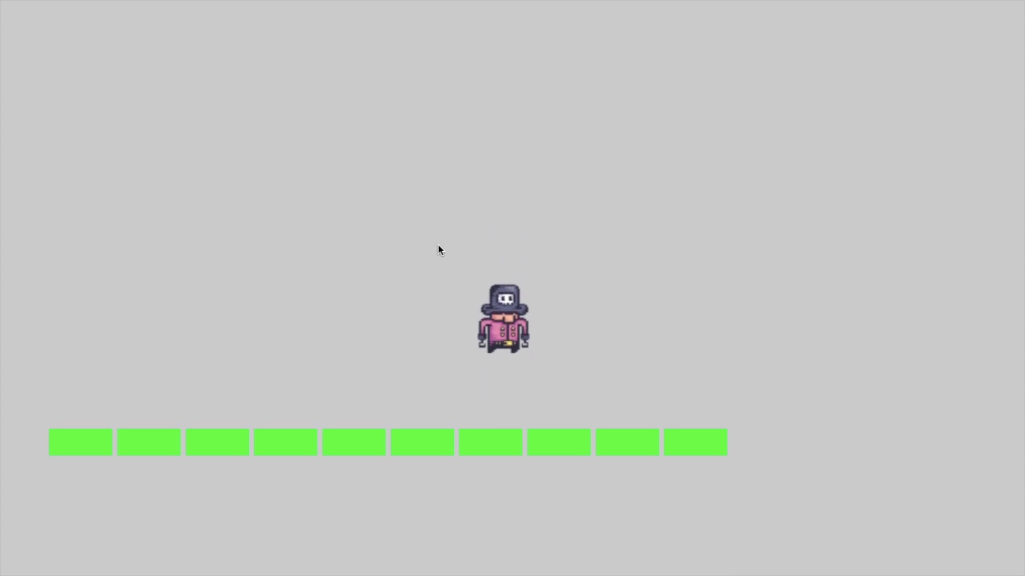
key("space")
key("Left")
key("Right")
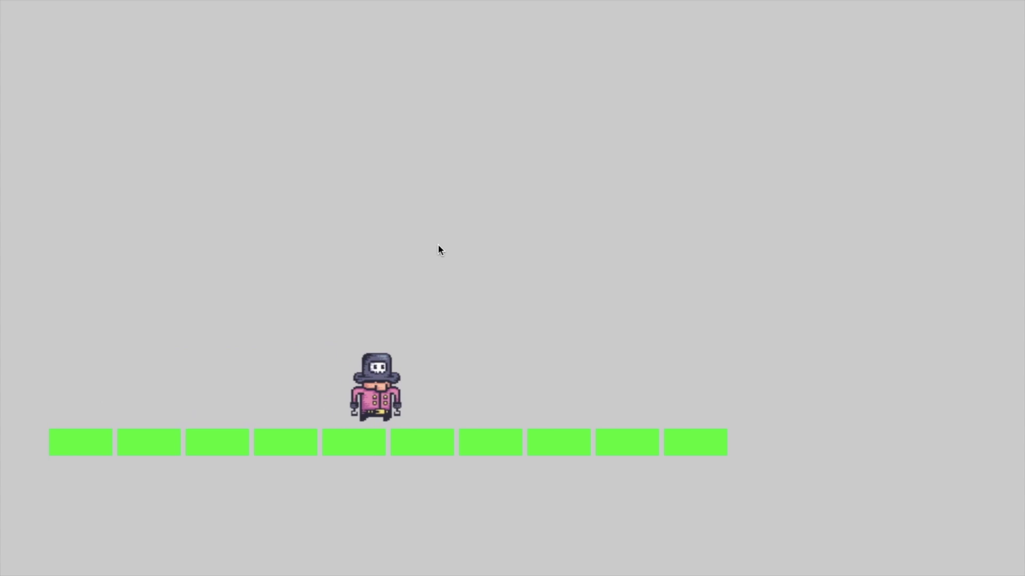
key("Left")
key("space")
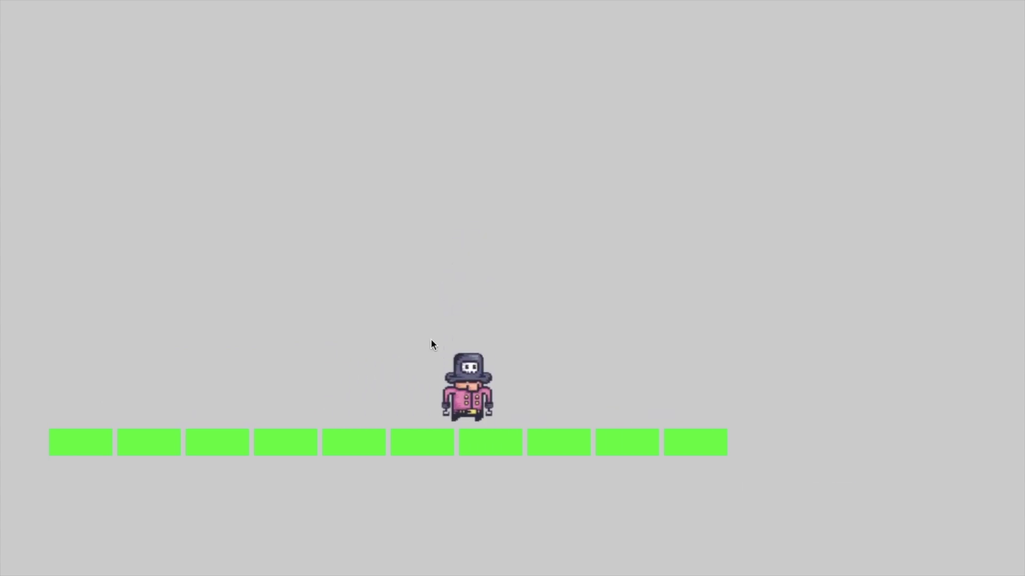
key("super+w")
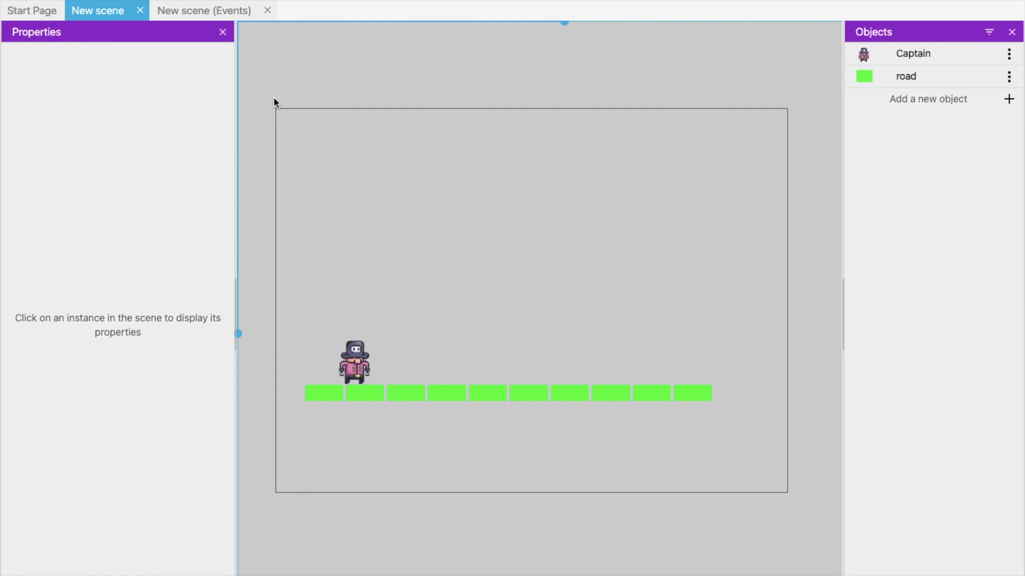
View the scene's events sheet, and check the Android packaging page of the project export before returning to the export targets
left_click(195, 12)
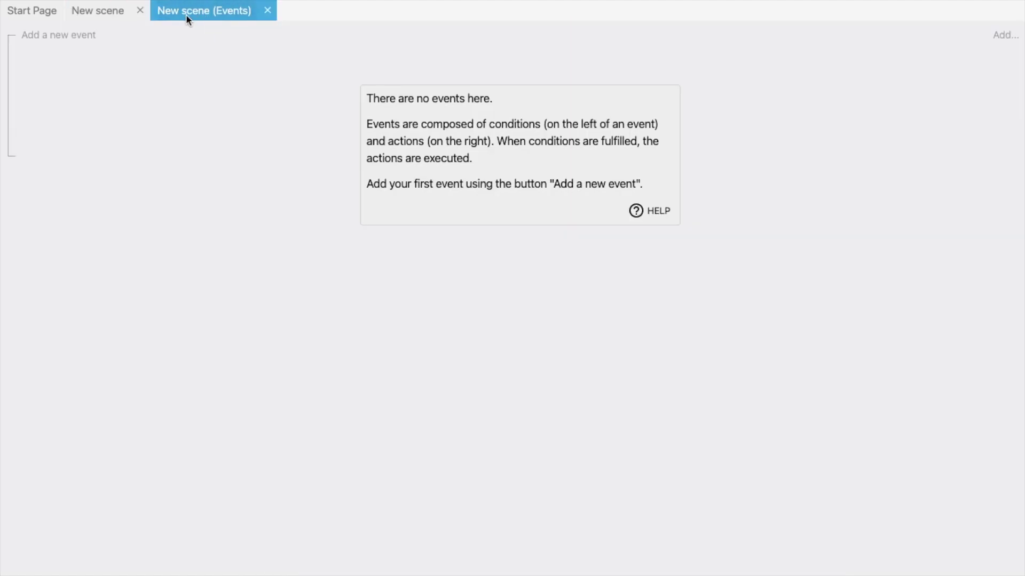
left_click(98, 7)
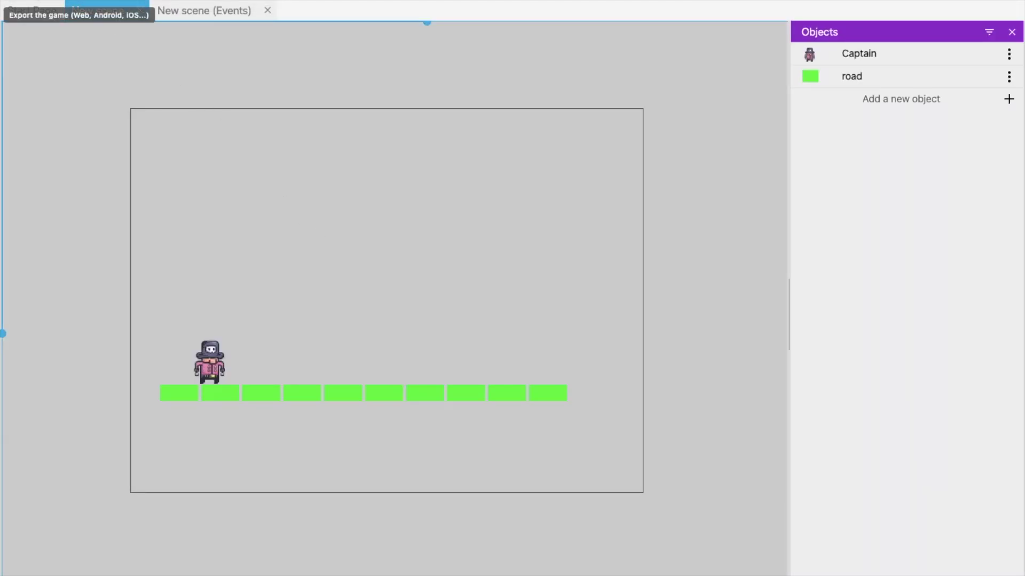
left_click(79, 3)
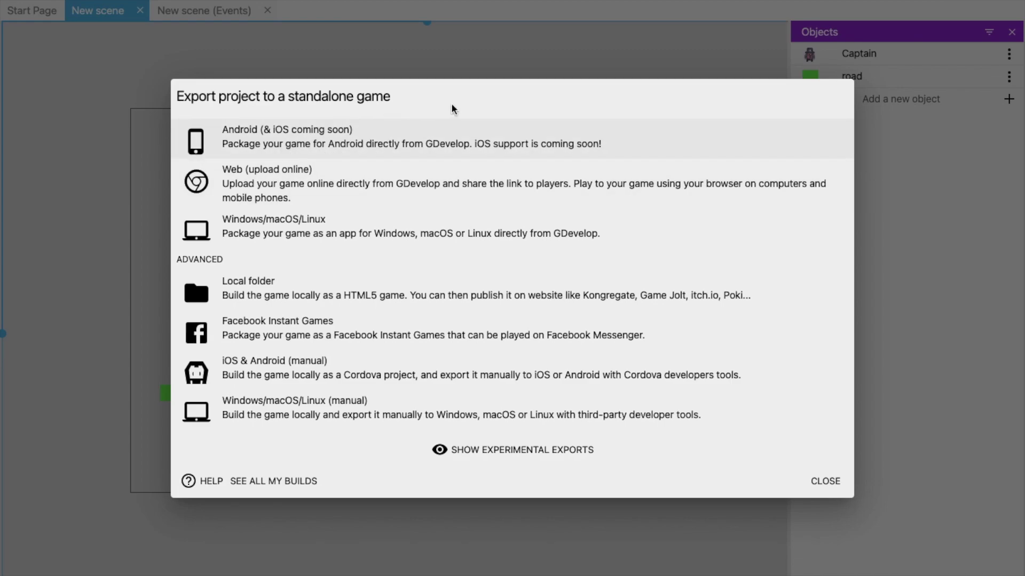
left_click(383, 141)
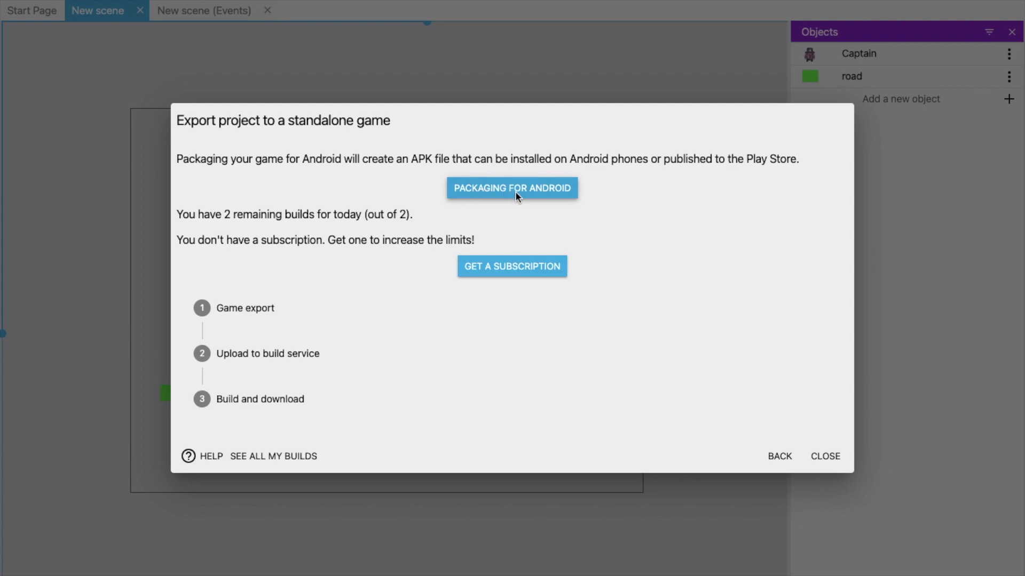
left_click(780, 456)
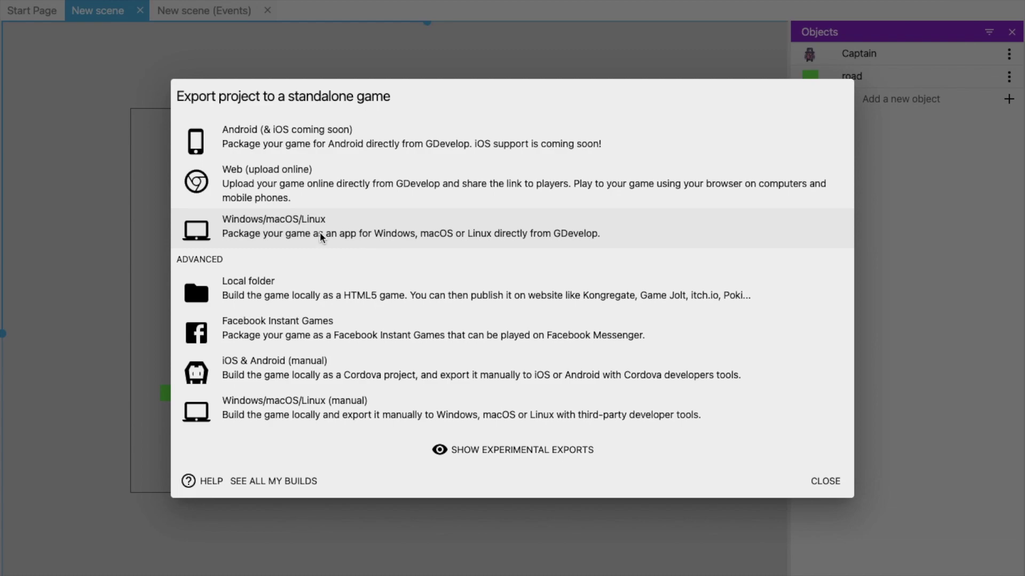
Package the game for Windows (auto-installer file) and macOS (zip file), and close the export dialog once the builds finish
left_click(352, 233)
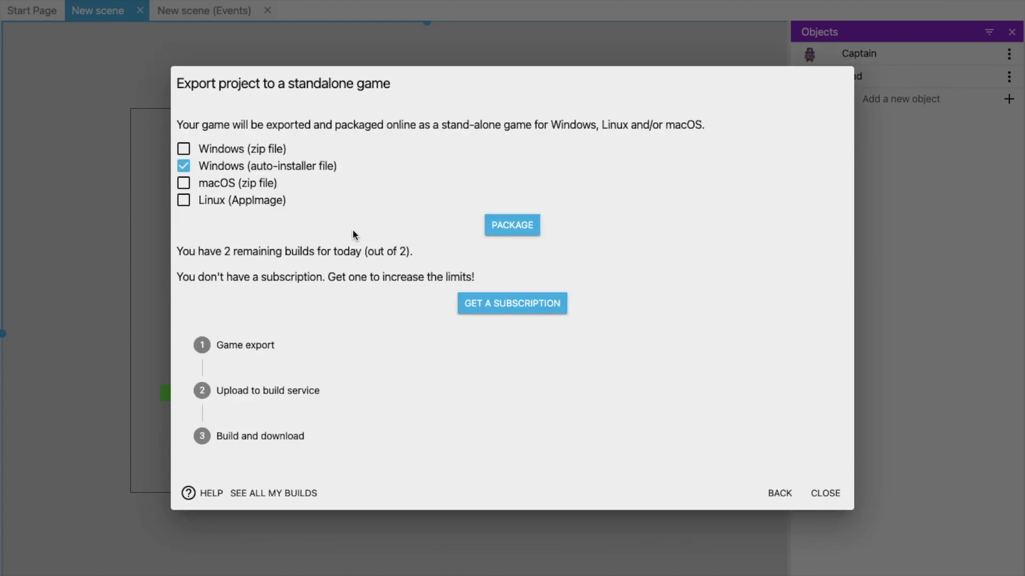
left_click(208, 184)
left_click(510, 225)
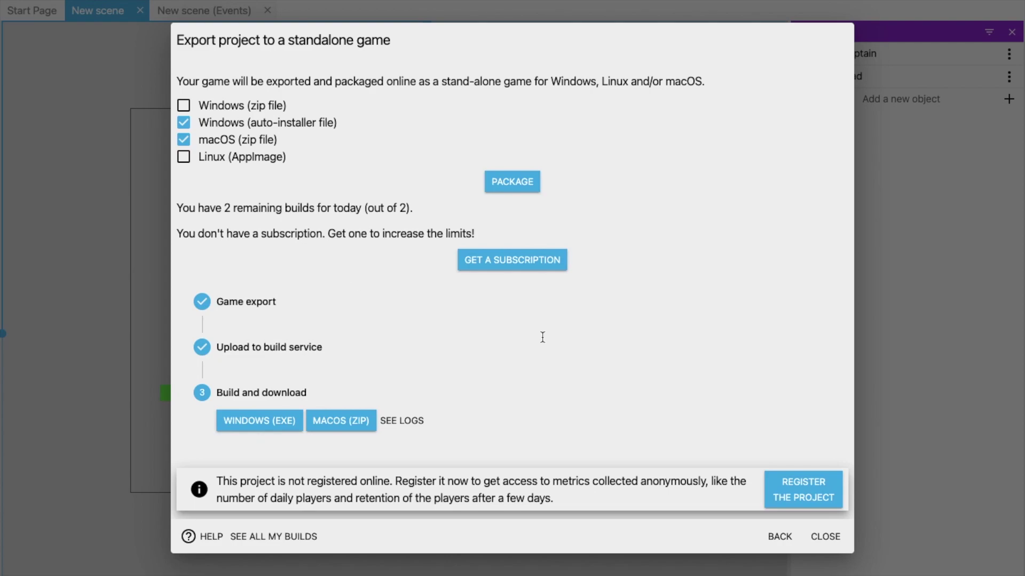
left_click(825, 537)
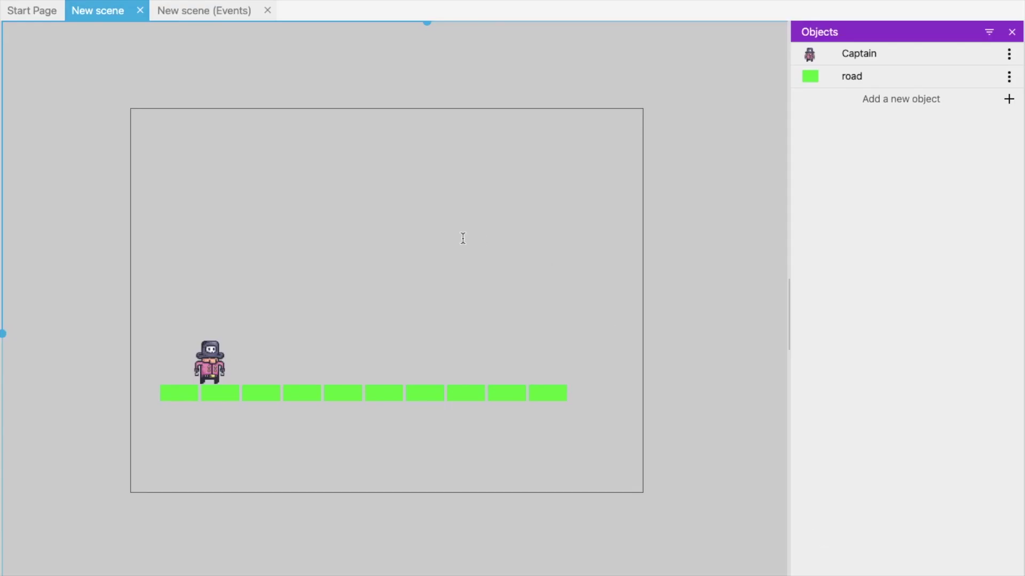